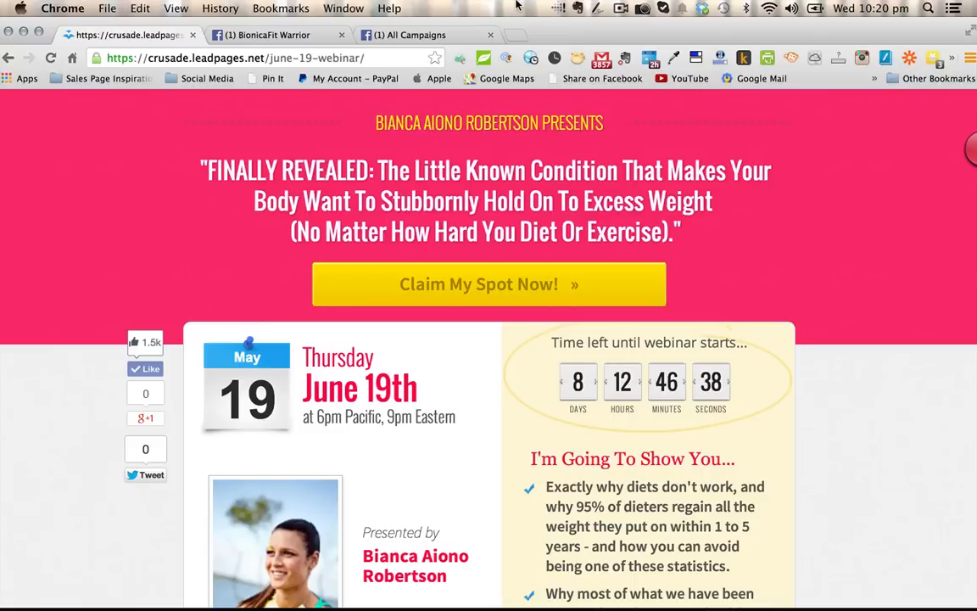
- Review the June 19th webinar landing page and the draft status post on the BionicaFit Warrior Facebook page
key(super+minus)
key(super+minus)
key(super+minus)
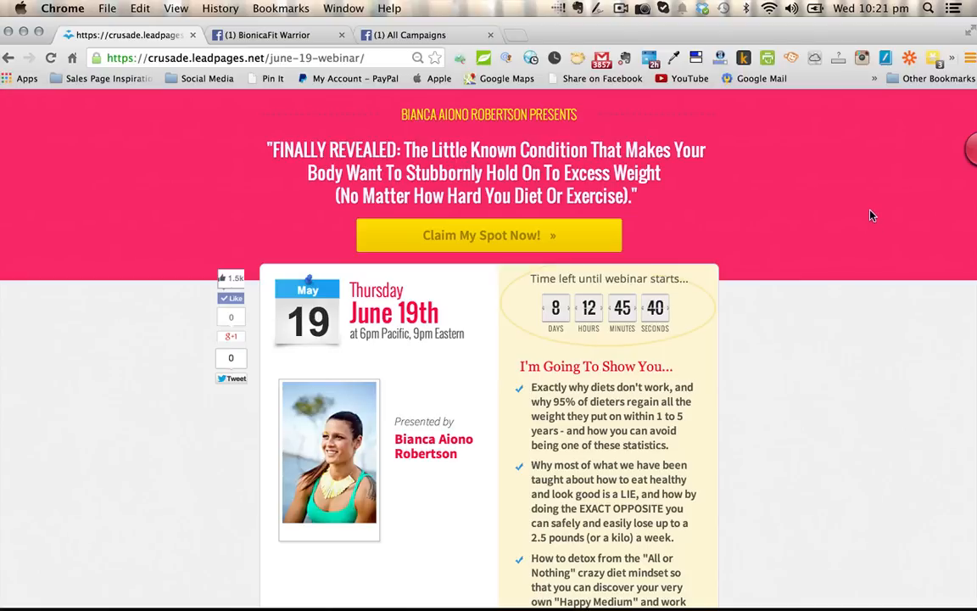
click(286, 35)
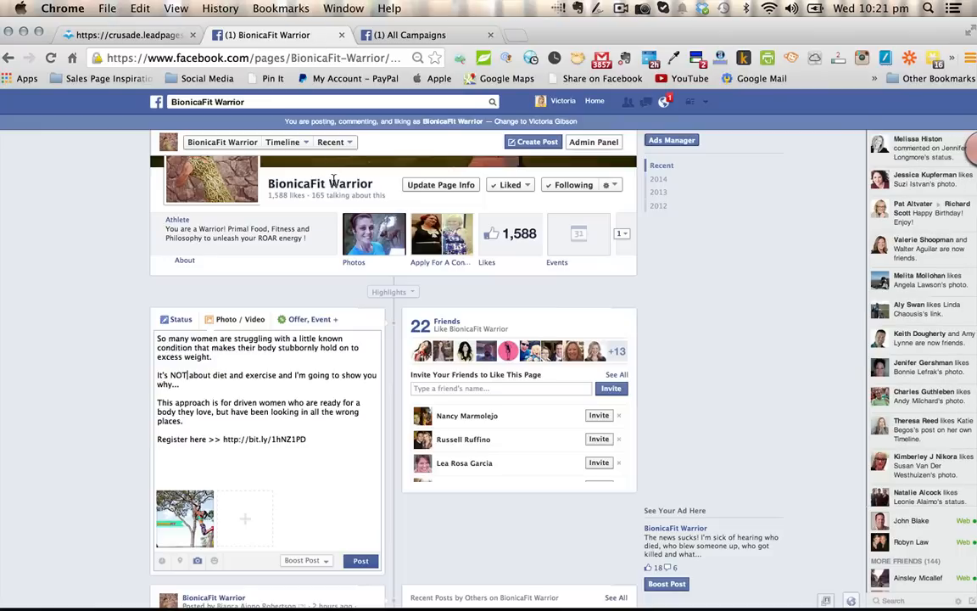
scroll(334, 180, up, 4)
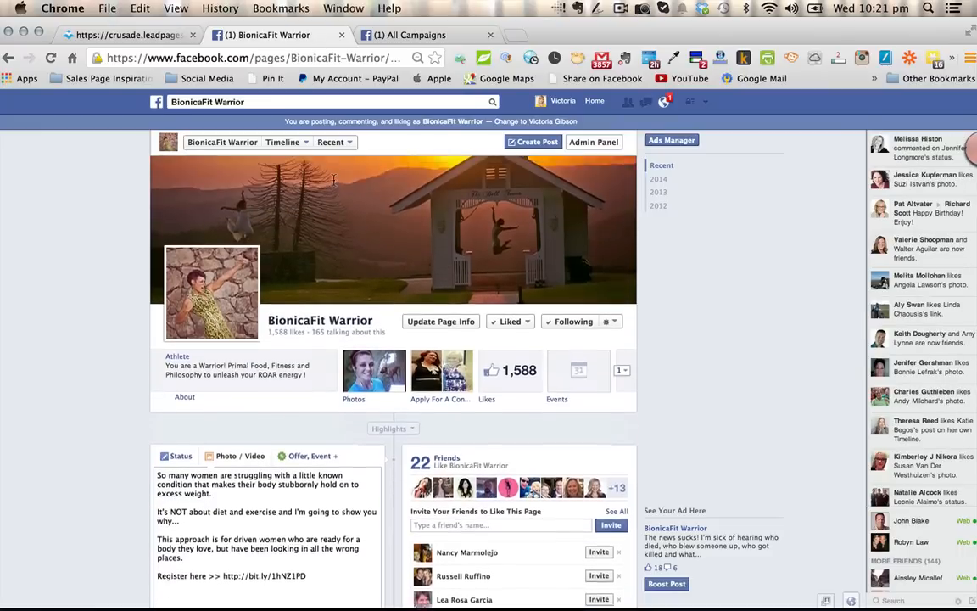
scroll(333, 180, down, 2)
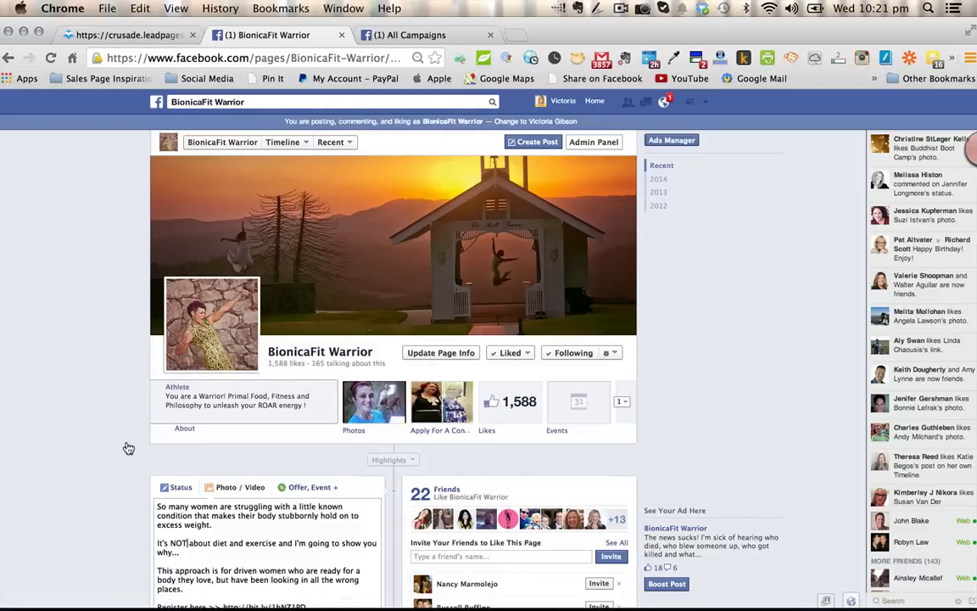
scroll(128, 415, down, 2)
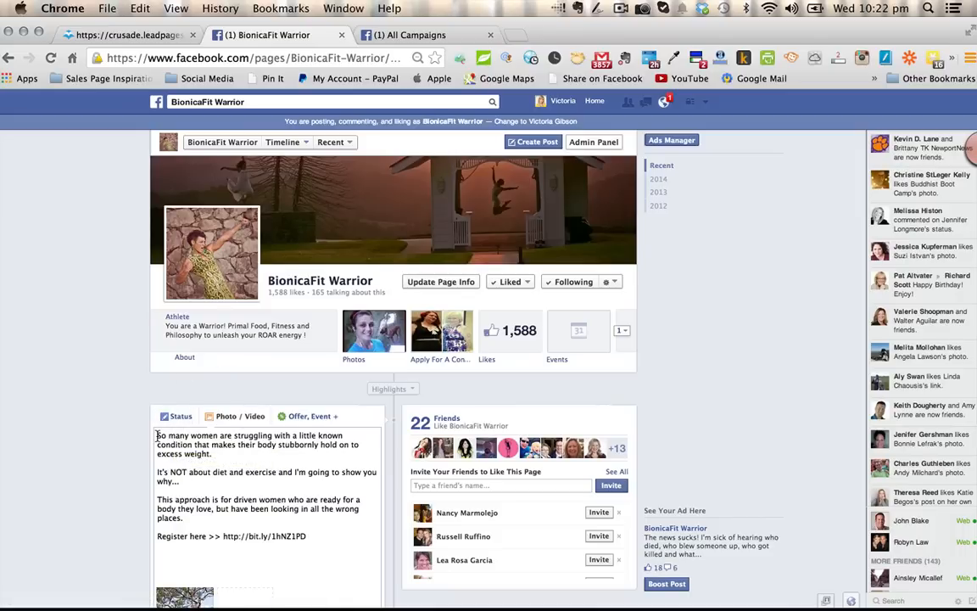
scroll(70, 405, down, 2)
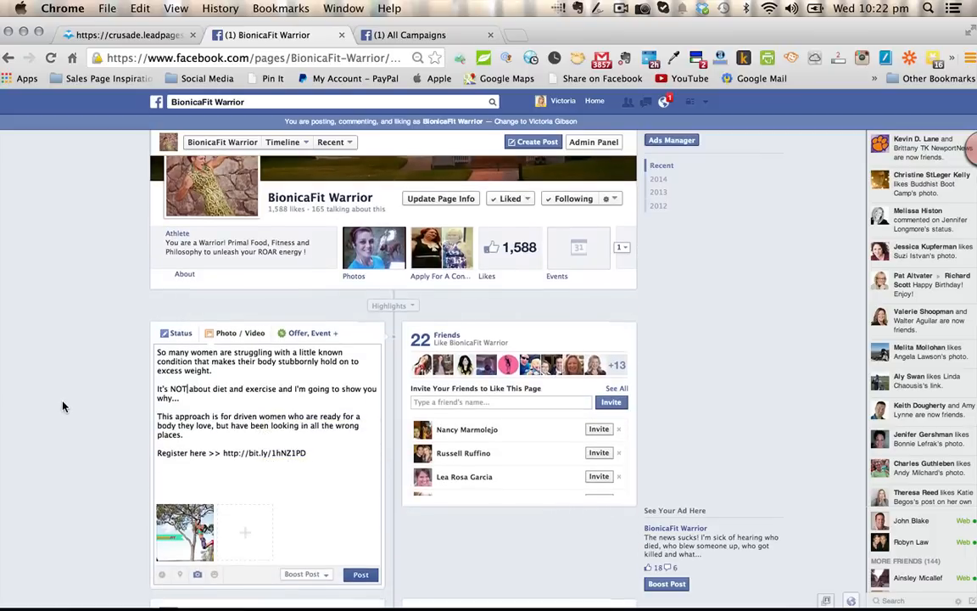
key(super+equal)
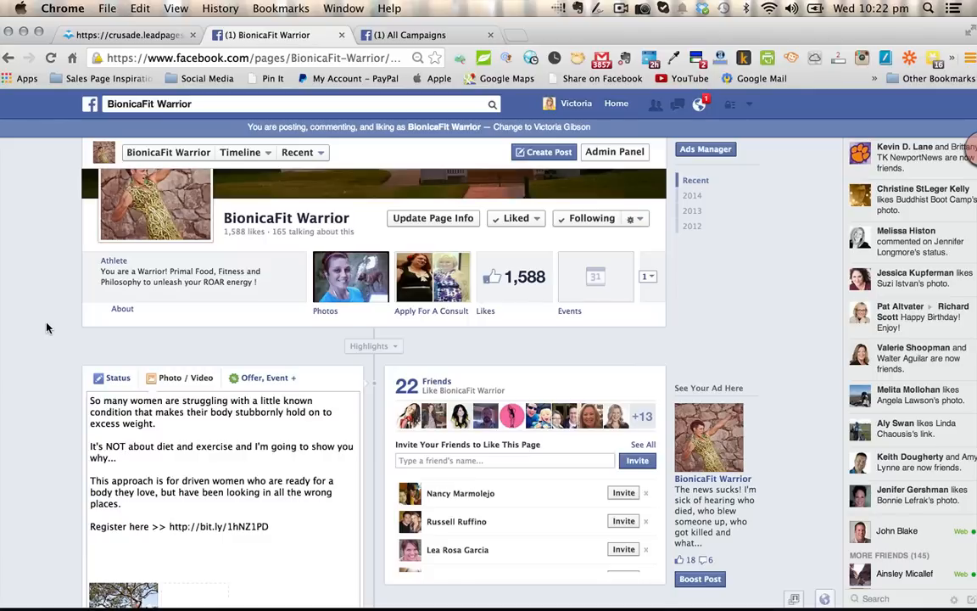
- Compare the draft post's wording and attached image with the webinar landing page's headline and content
click(129, 36)
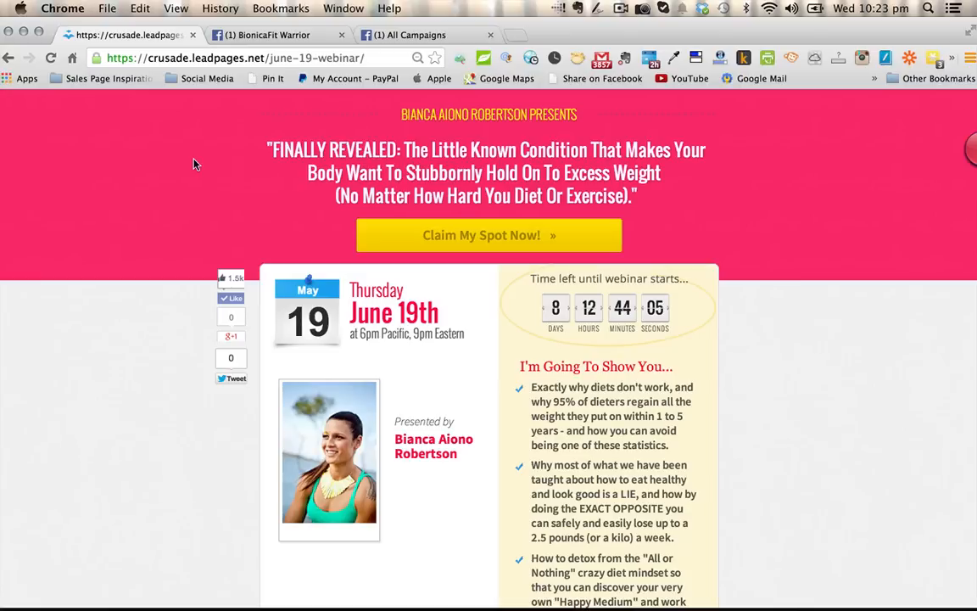
click(267, 35)
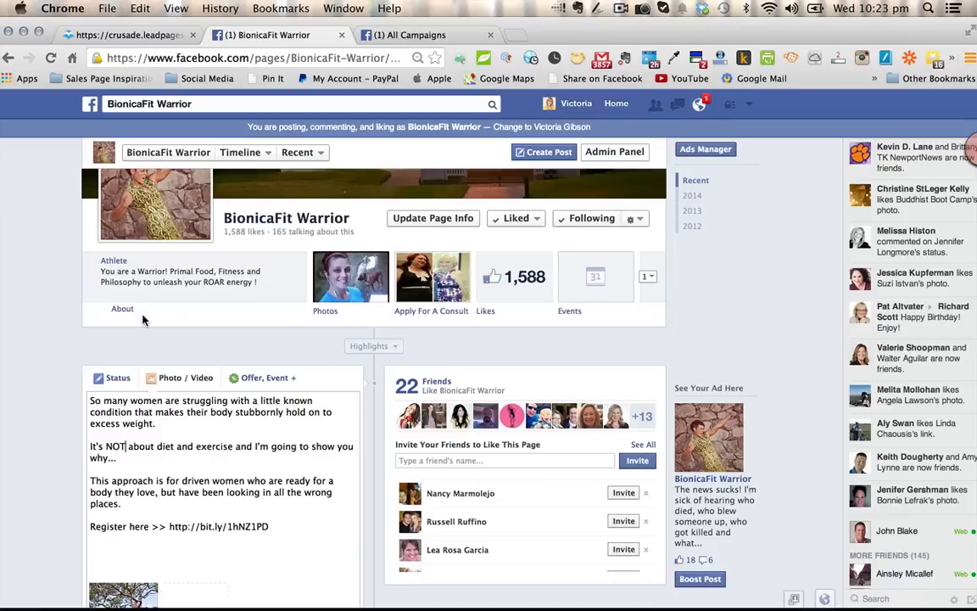
scroll(143, 315, down, 1)
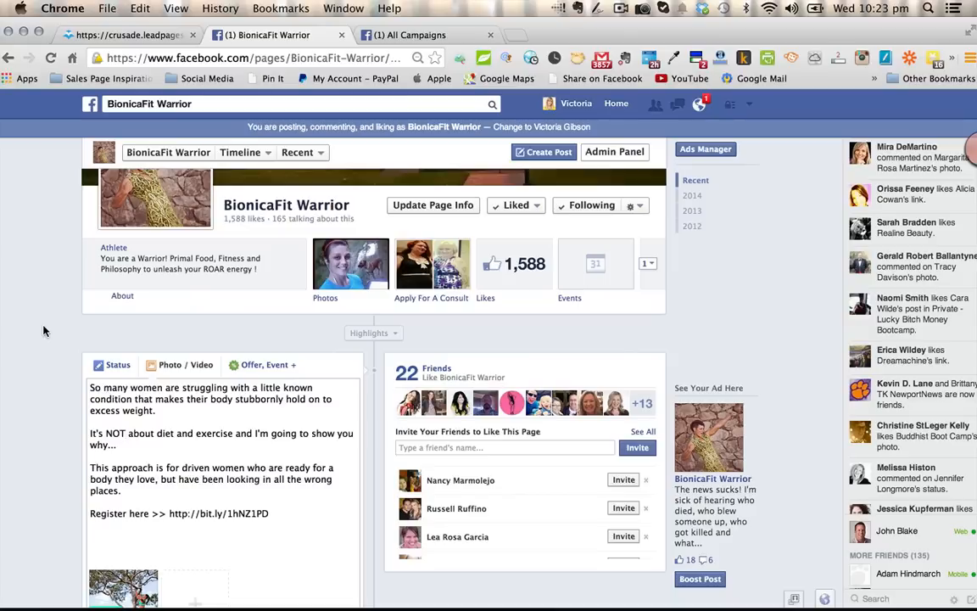
click(107, 33)
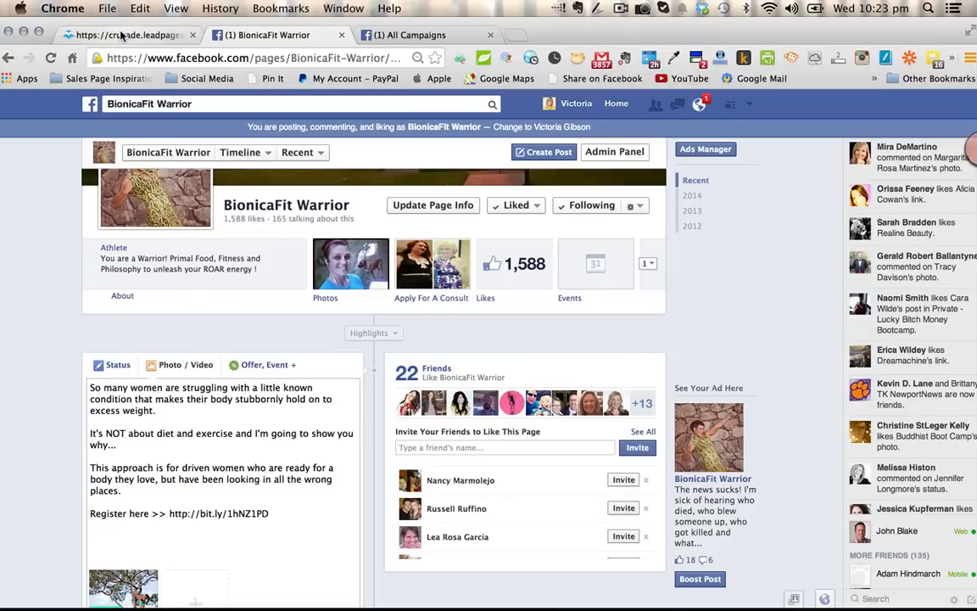
click(260, 38)
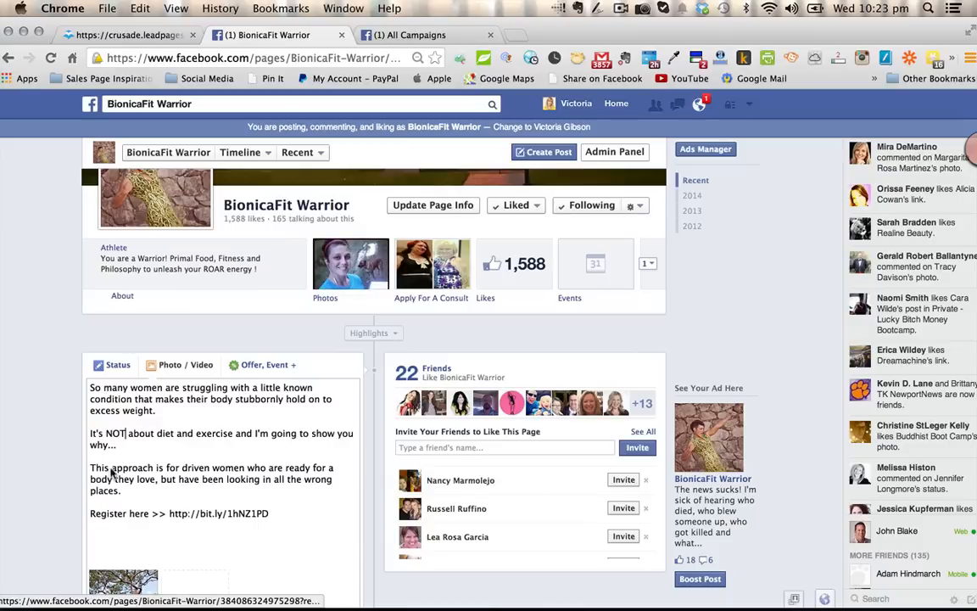
click(125, 435)
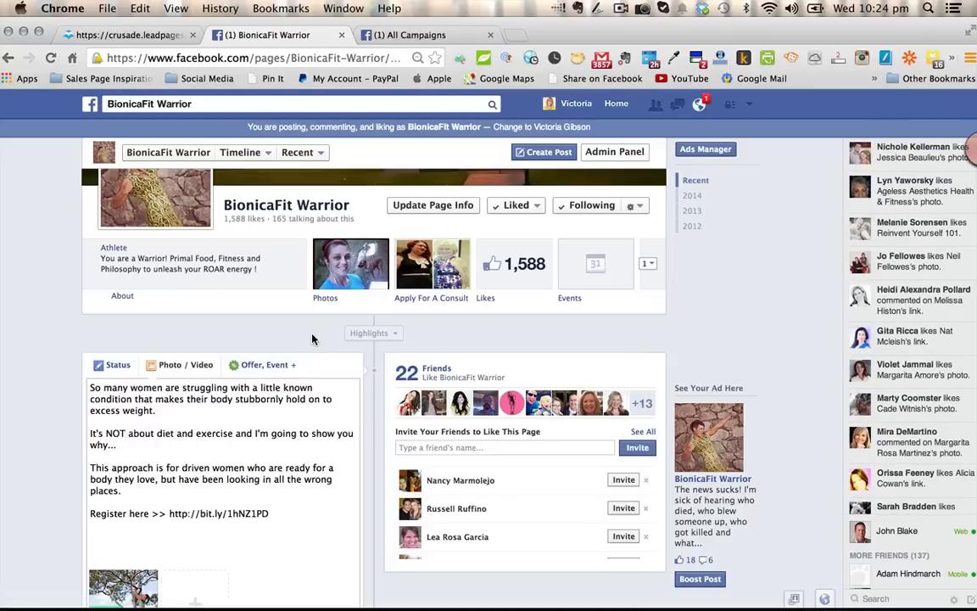
scroll(313, 340, down, 3)
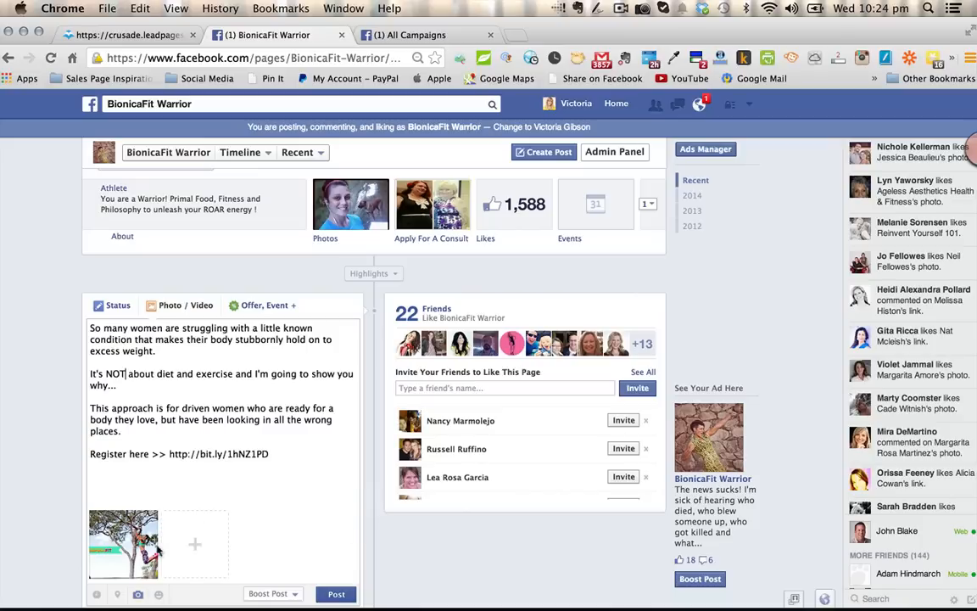
mouse_move(146, 536)
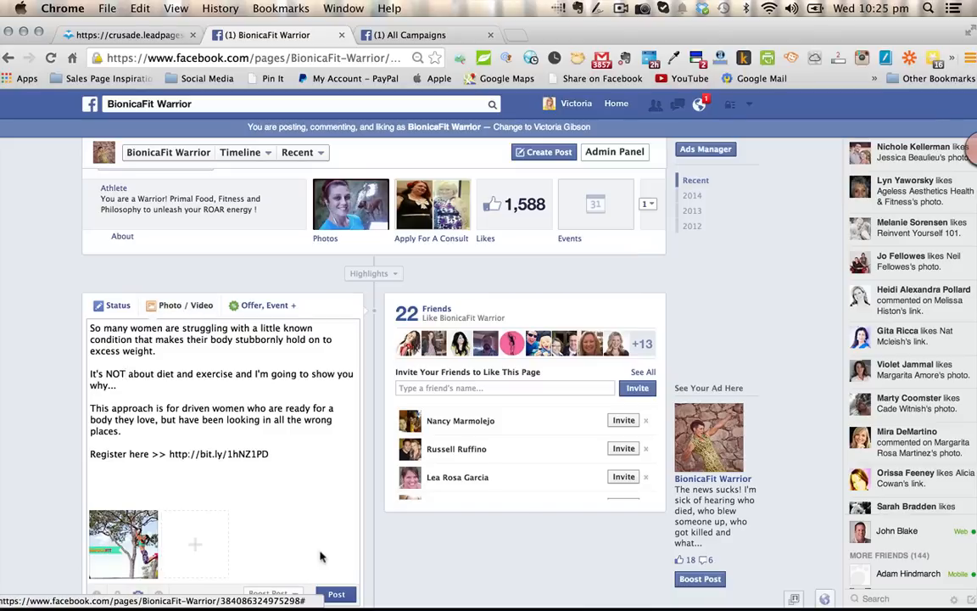
mouse_move(140, 563)
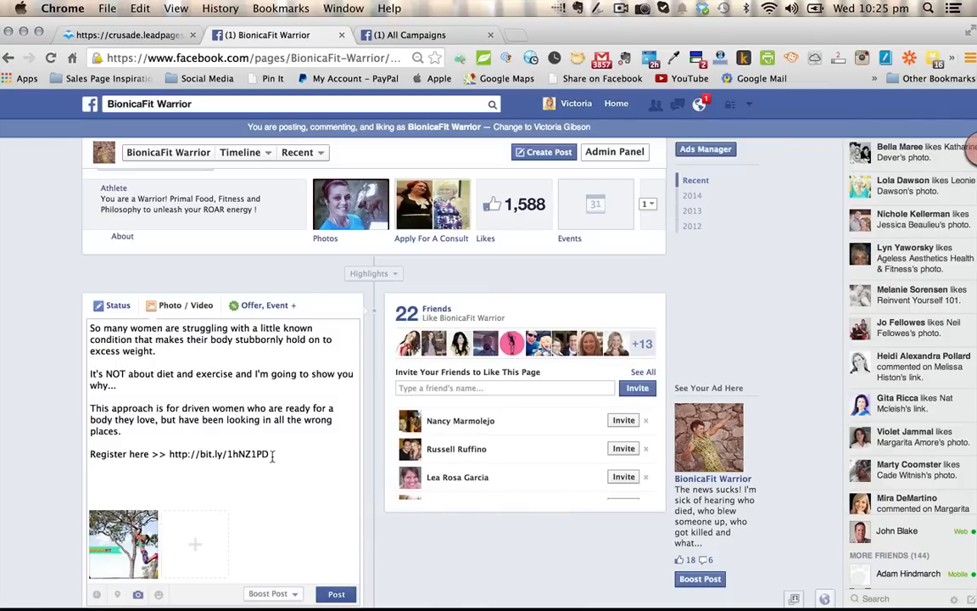
drag(269, 454, 169, 454)
right_click(179, 454)
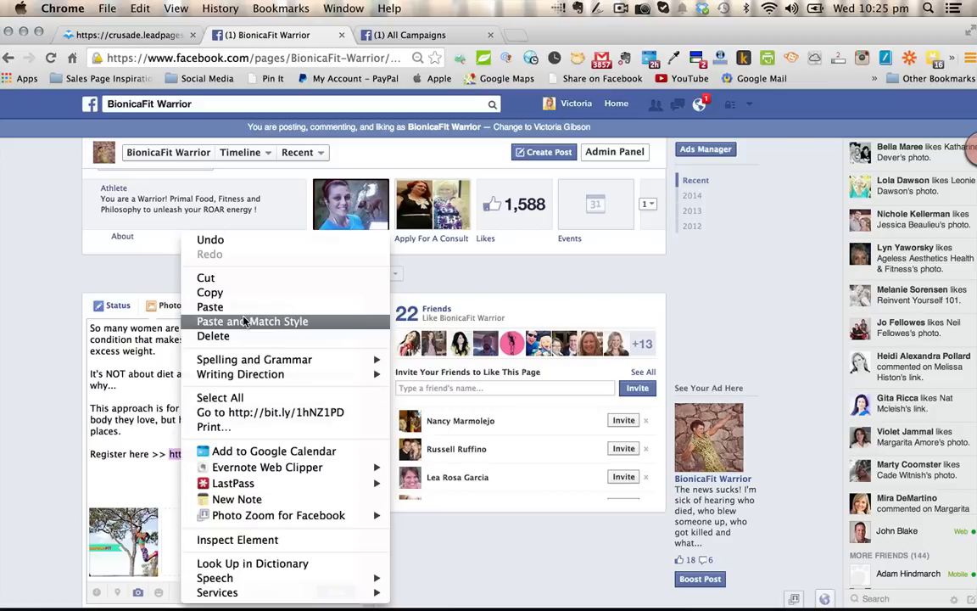
click(244, 292)
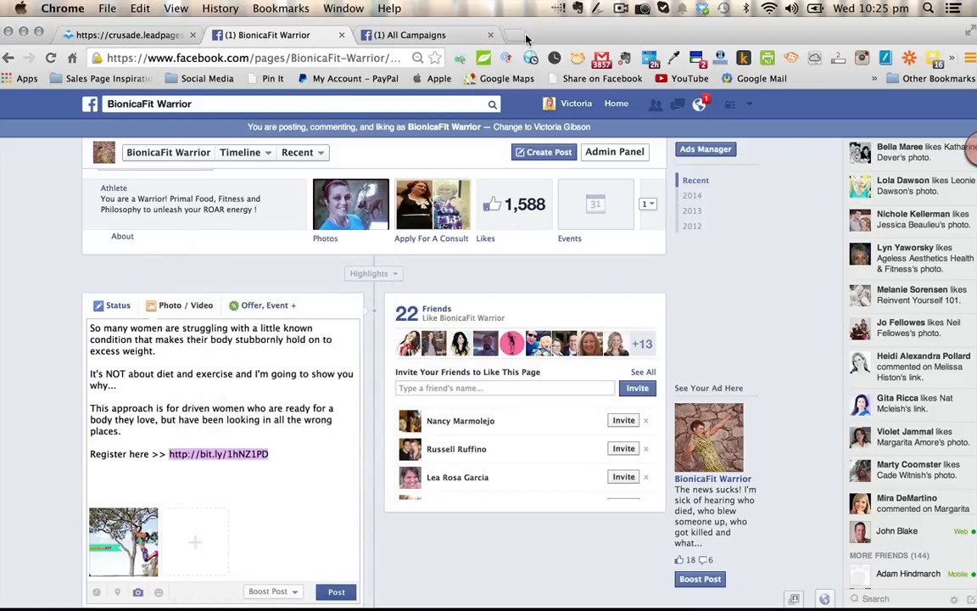
key(super+t)
click(139, 9)
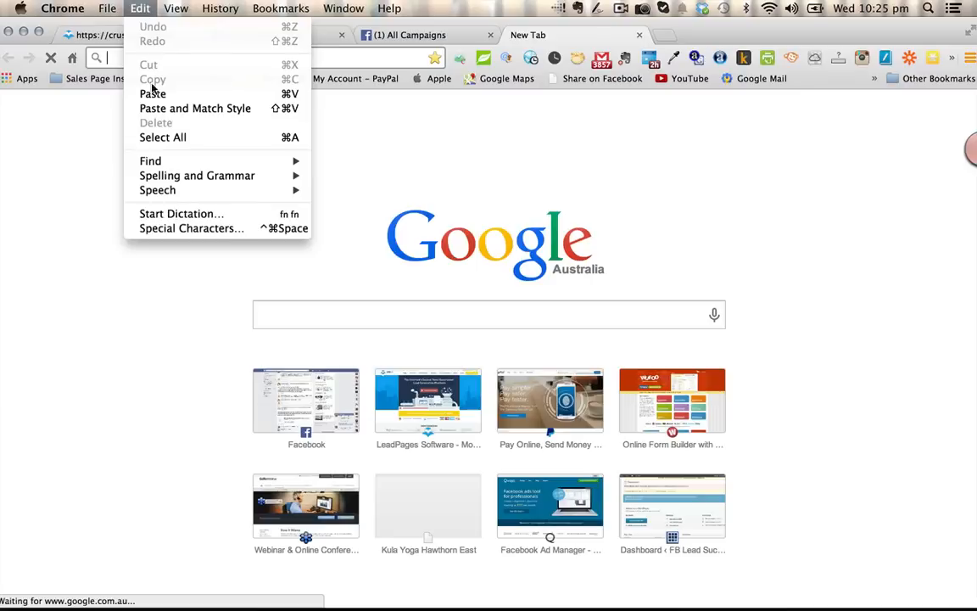
click(153, 94)
key(Return)
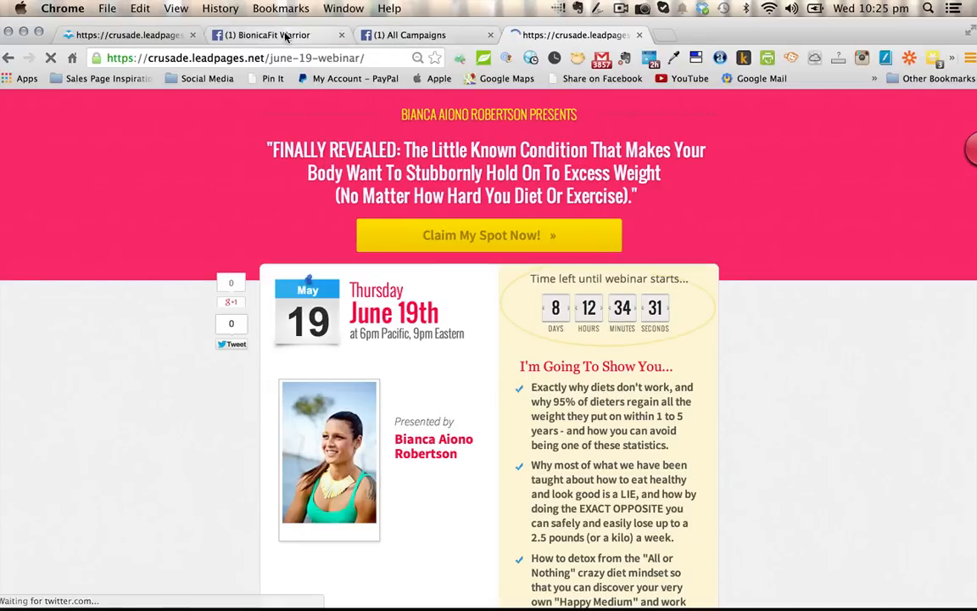
- Publish the draft webinar post with its attached image on the BionicaFit Warrior page
click(282, 35)
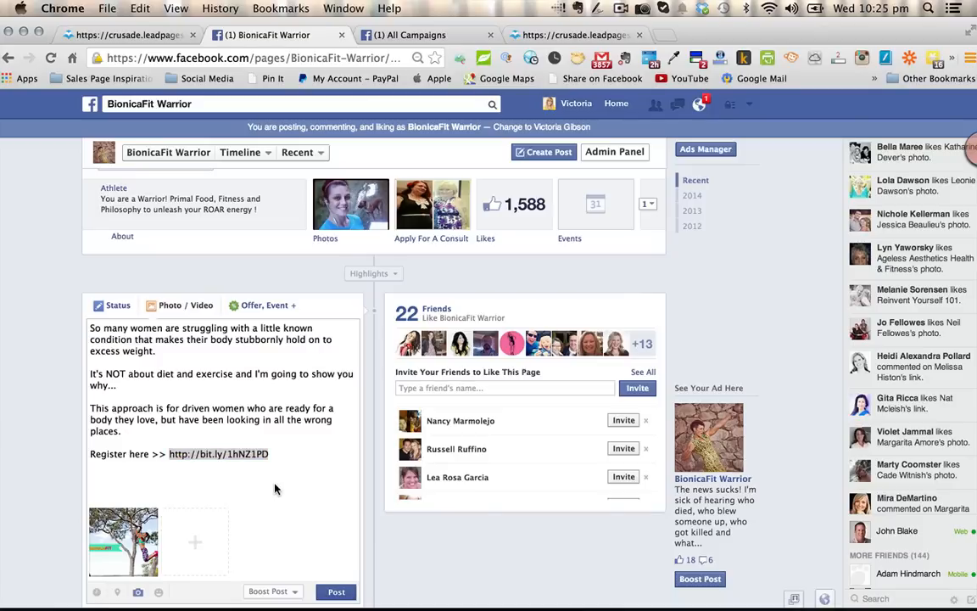
click(337, 592)
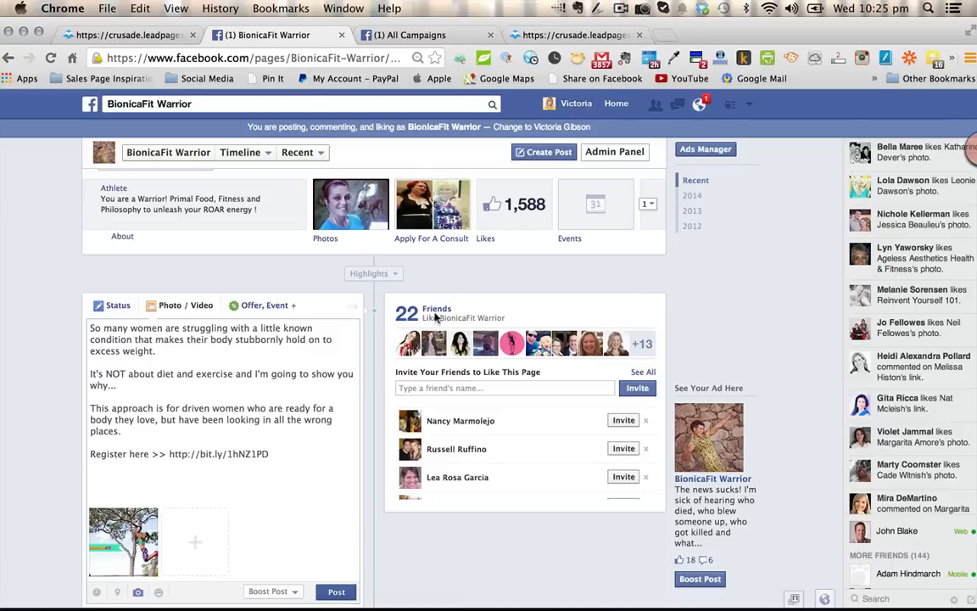
scroll(459, 264, up, 2)
scroll(459, 264, up, 2)
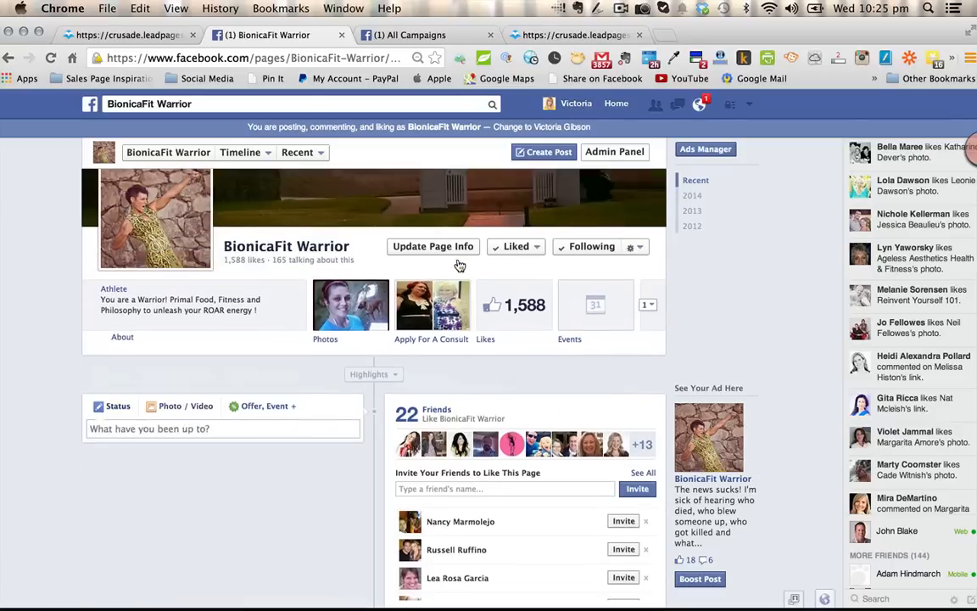
- Examine the published post's text, registration link and image in the page's timeline
scroll(459, 265, down, 2)
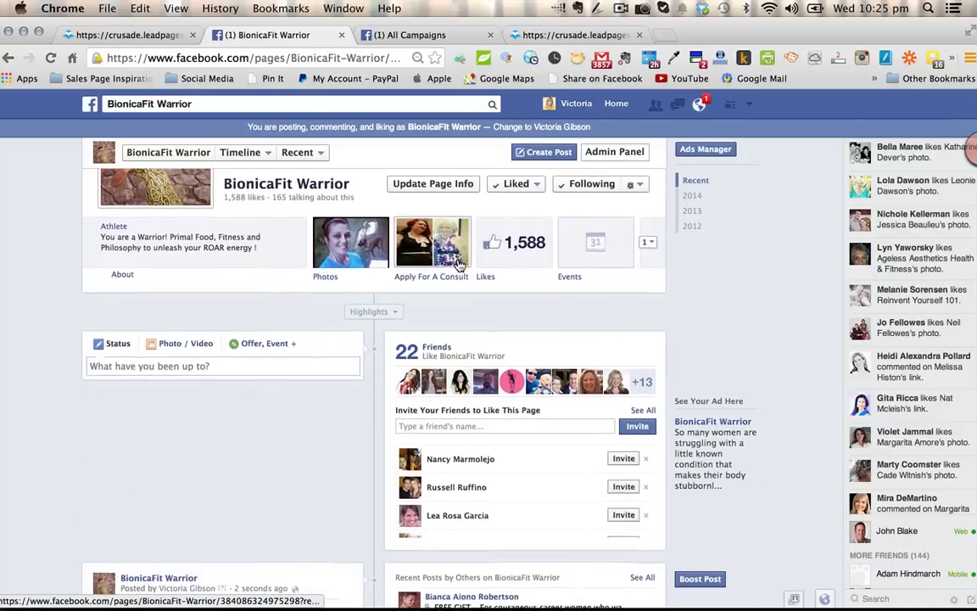
scroll(459, 265, down, 5)
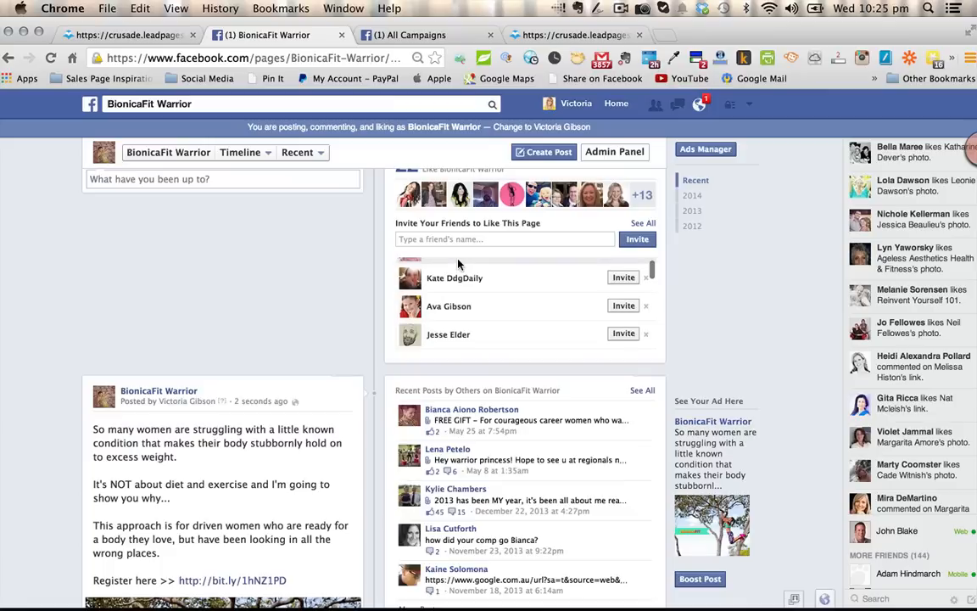
scroll(294, 342, down, 5)
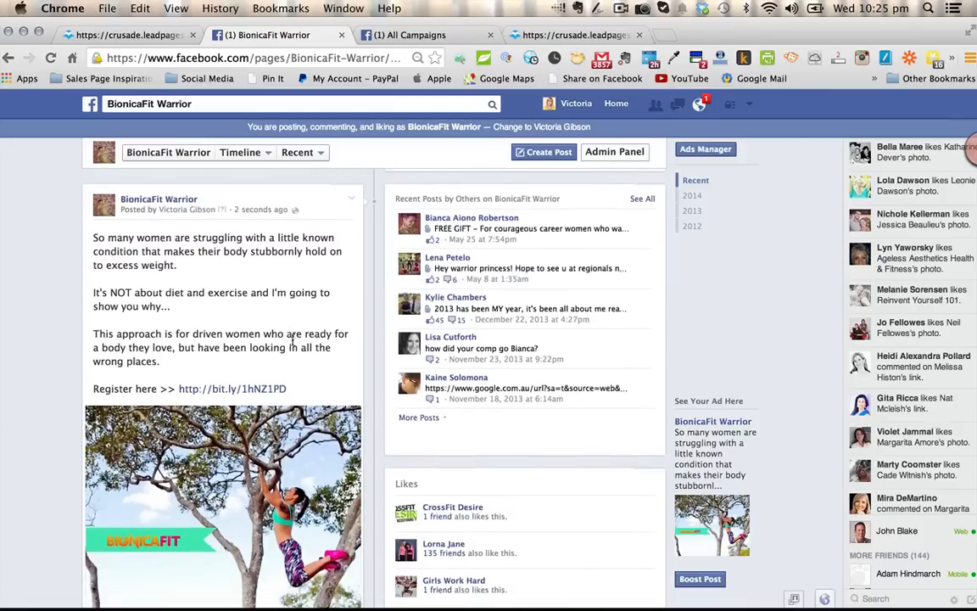
scroll(294, 342, down, 5)
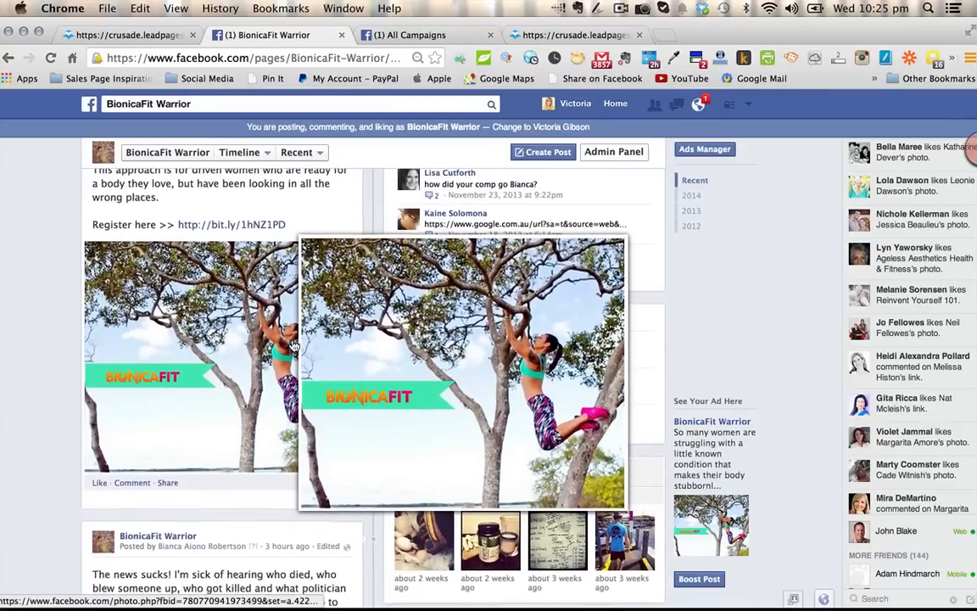
scroll(295, 344, up, 4)
scroll(292, 345, up, 1)
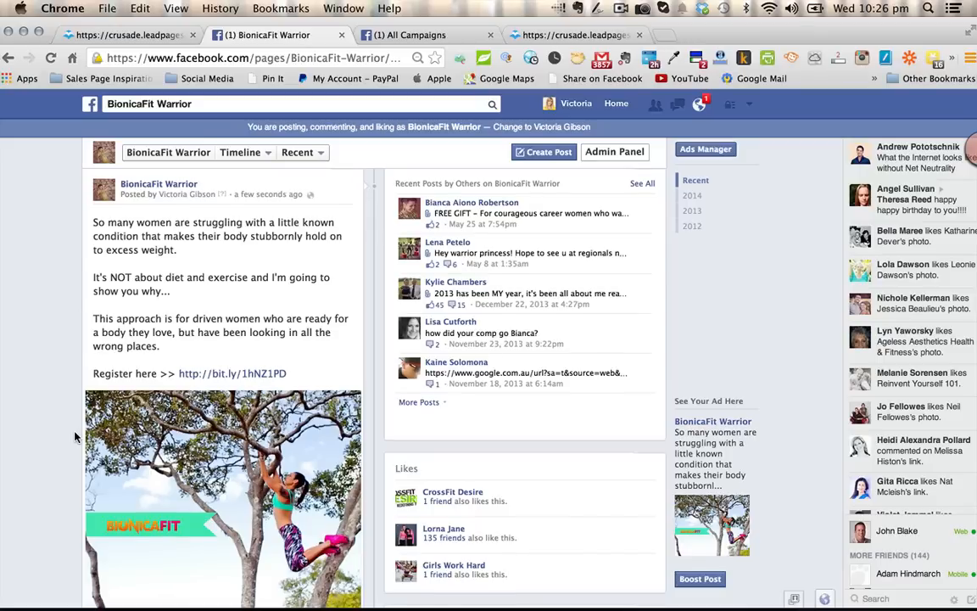
- View the Boost Post options for the newly published post and close them without boosting
scroll(73, 407, down, 2)
scroll(74, 437, down, 2)
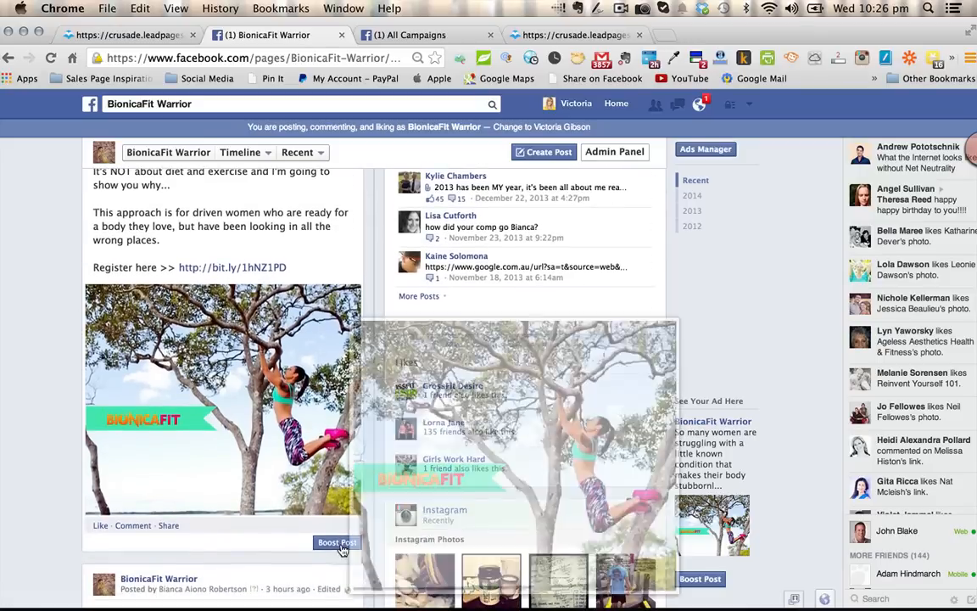
click(338, 543)
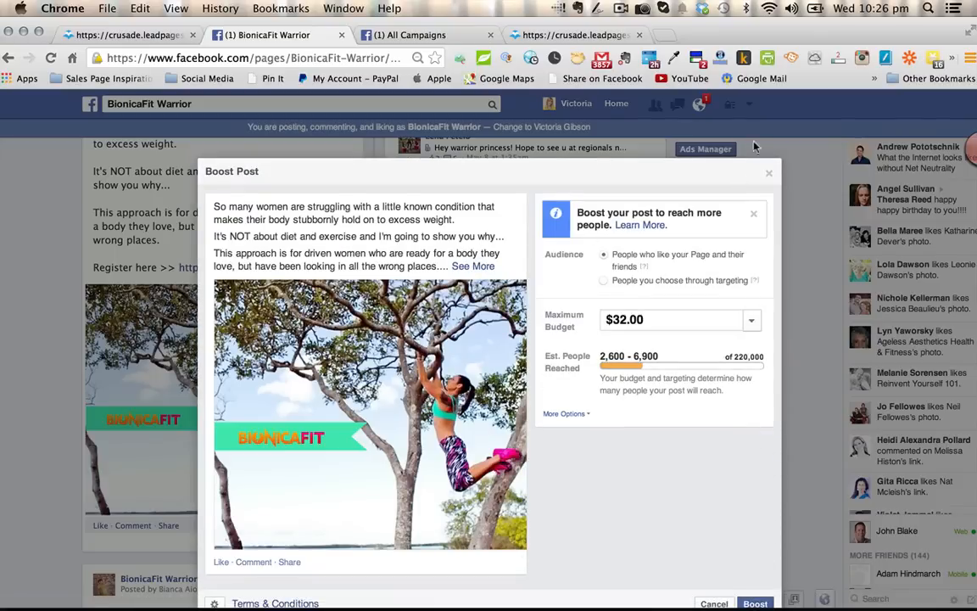
click(769, 173)
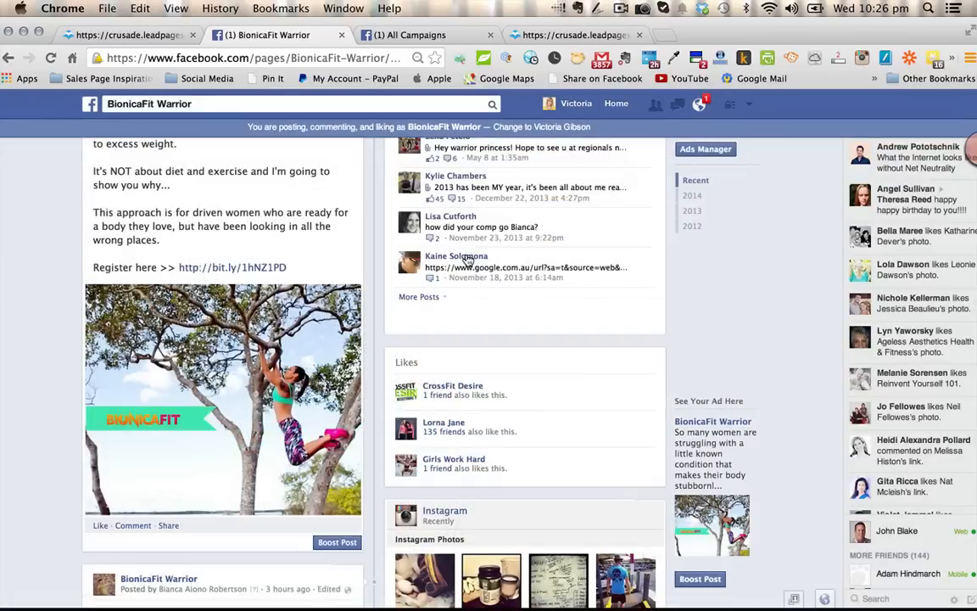
- Look over the account menu's ad options and switch to the All Campaigns page in Ads Manager
scroll(770, 218, up, 2)
scroll(769, 217, up, 3)
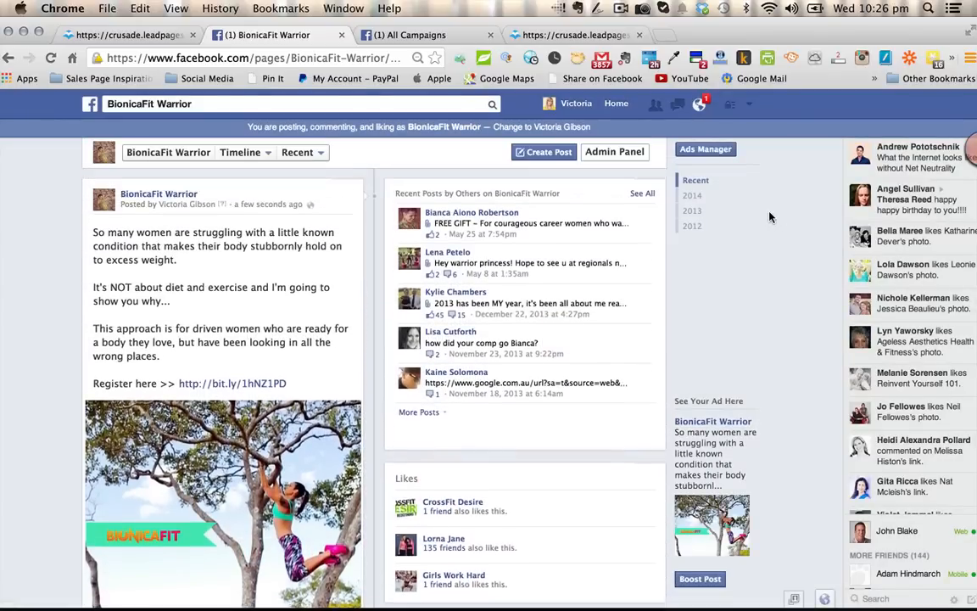
scroll(770, 218, down, 2)
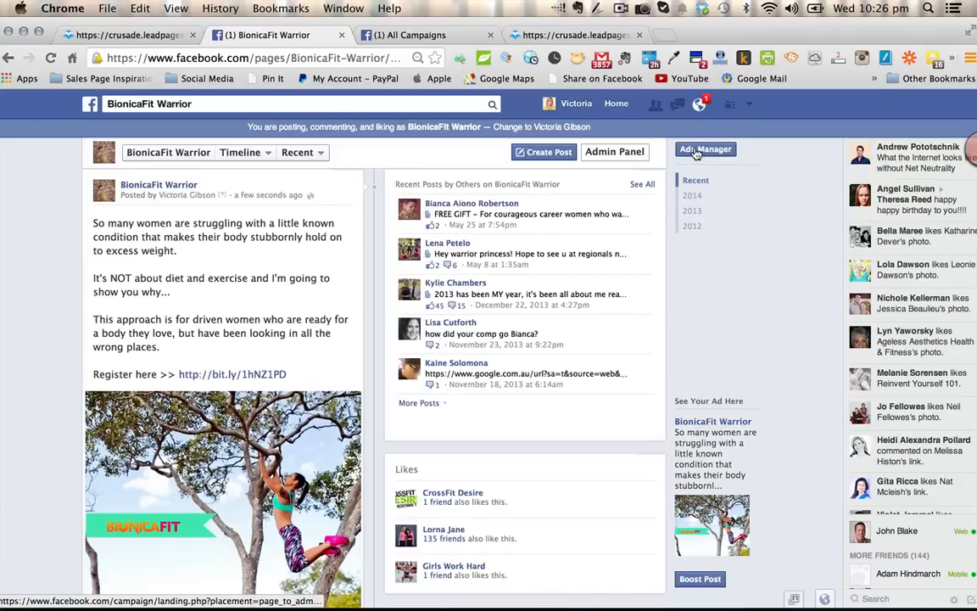
click(749, 103)
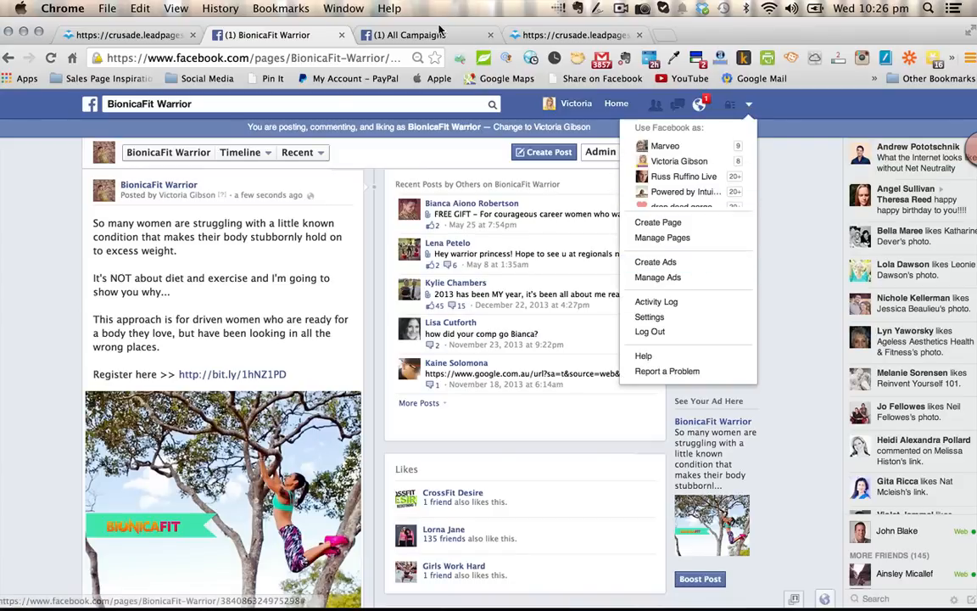
click(407, 35)
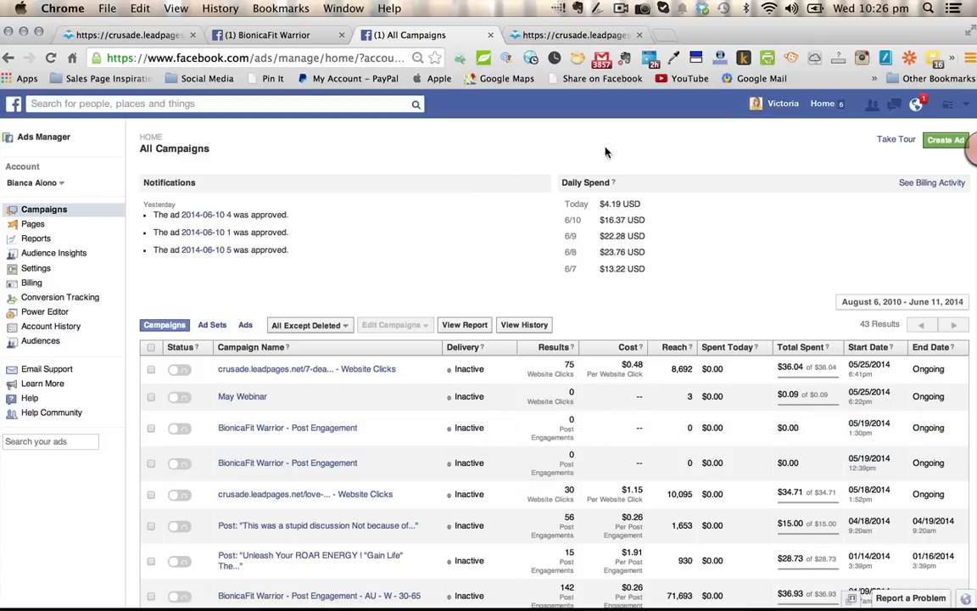
- Start a new ad with the Page Post Engagement objective for the BionicaFit Warrior page
click(942, 141)
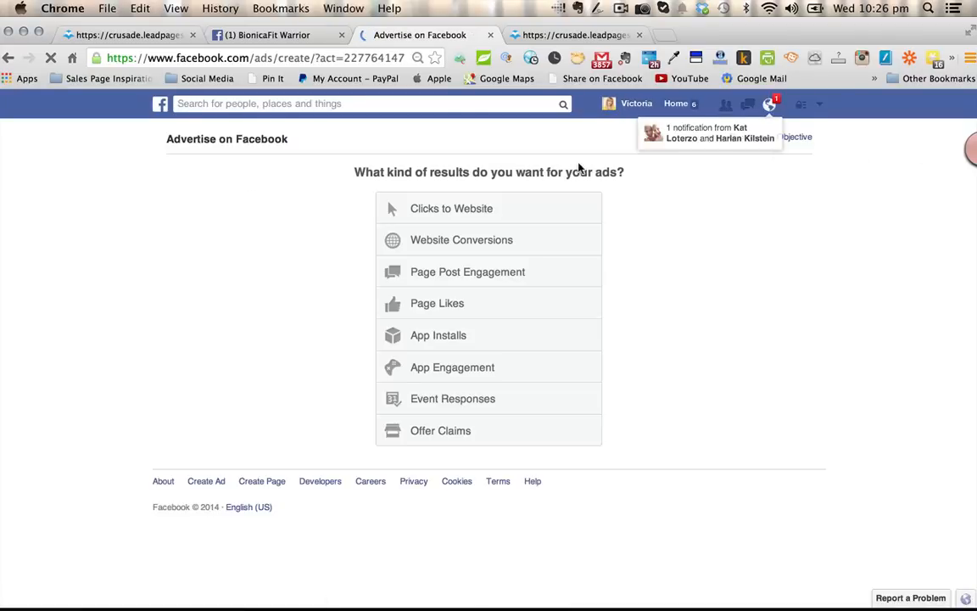
click(518, 273)
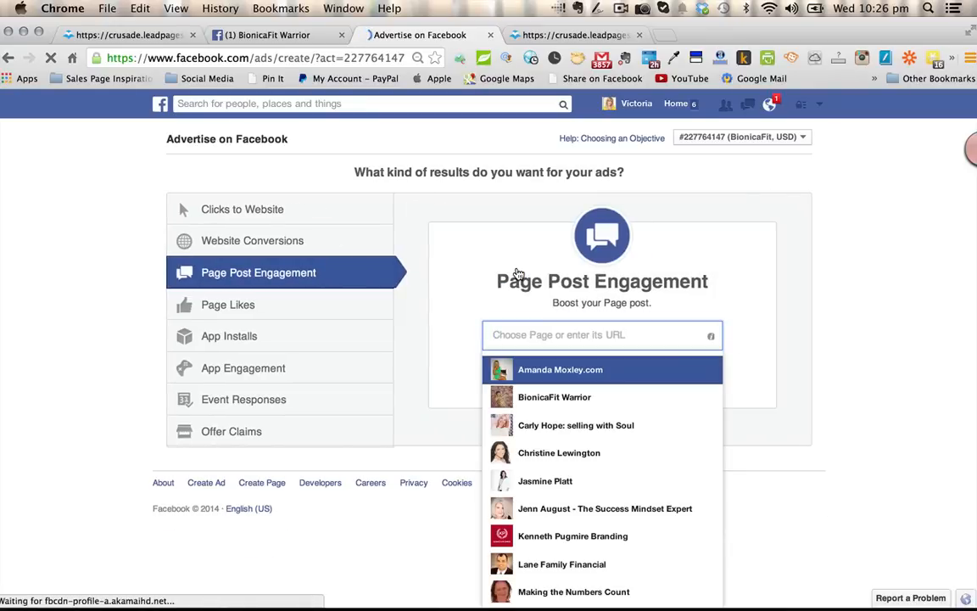
text(Bio)
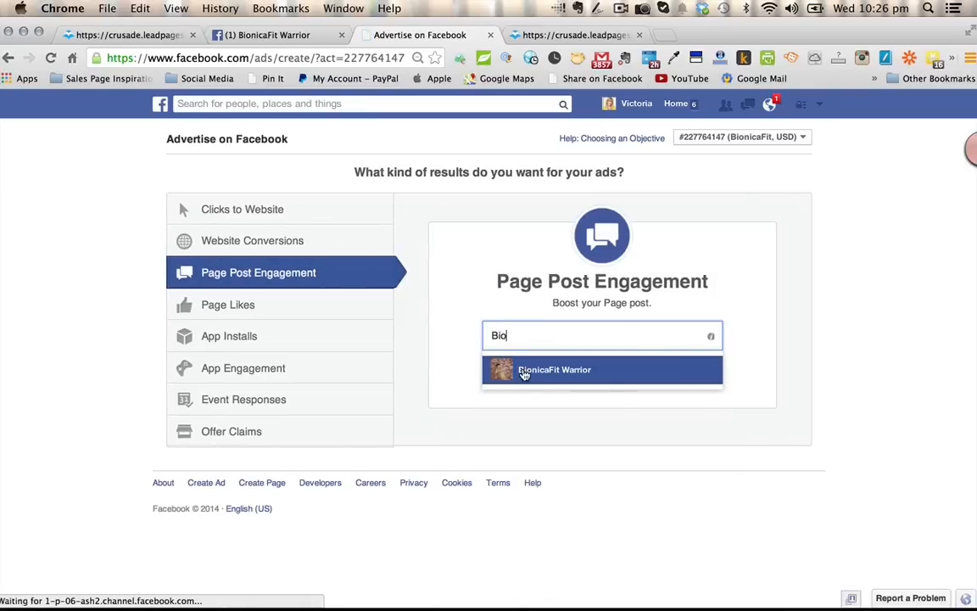
click(523, 370)
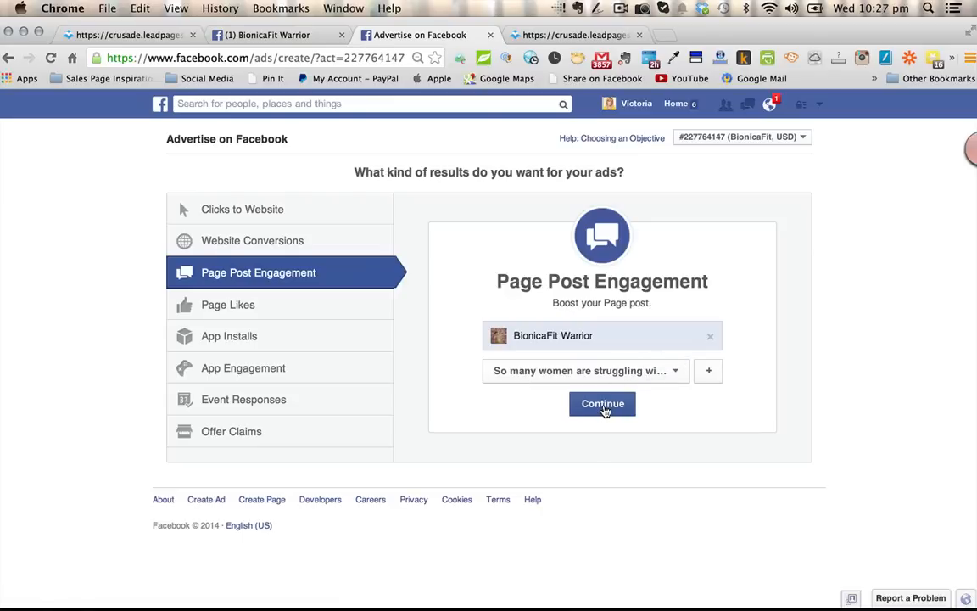
- Choose the "So many women are struggling" post as the one to promote and continue to the ad setup
click(675, 374)
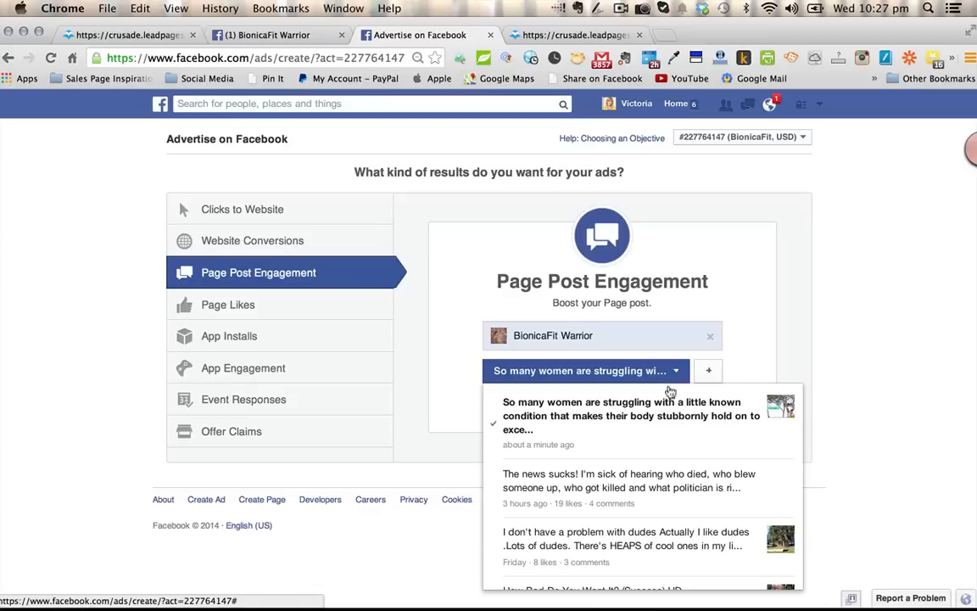
scroll(658, 459, down, 3)
scroll(658, 459, up, 5)
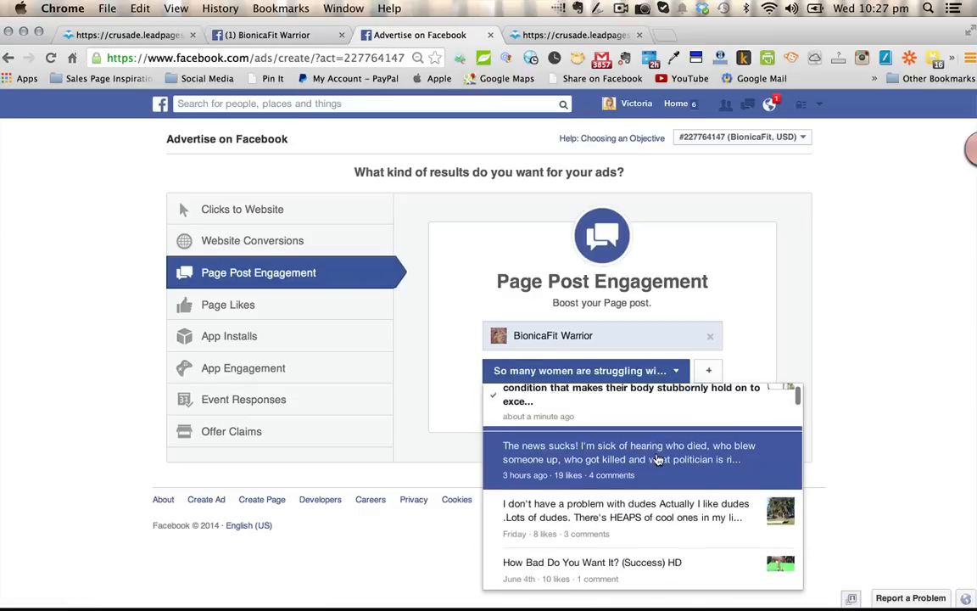
click(658, 424)
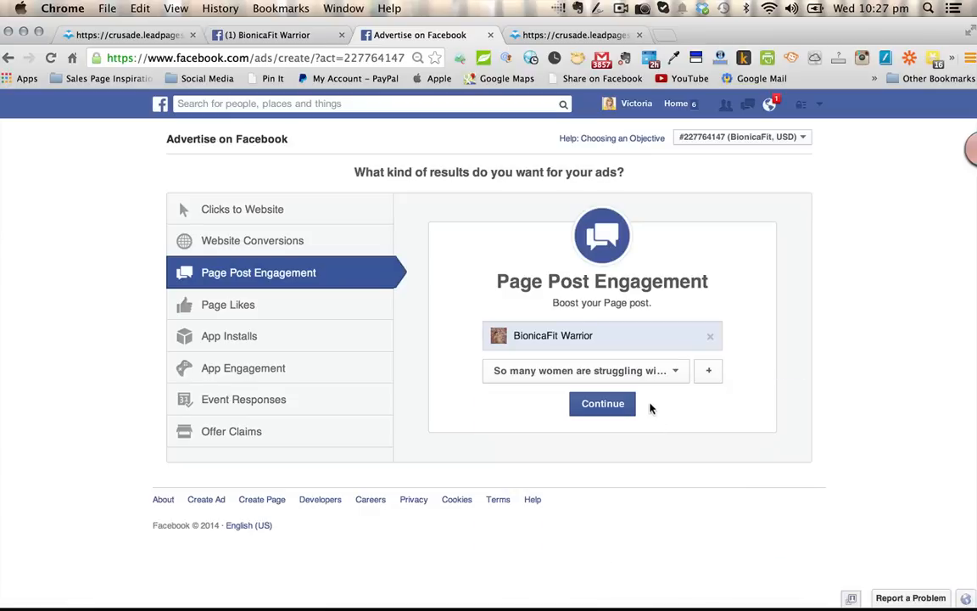
click(604, 404)
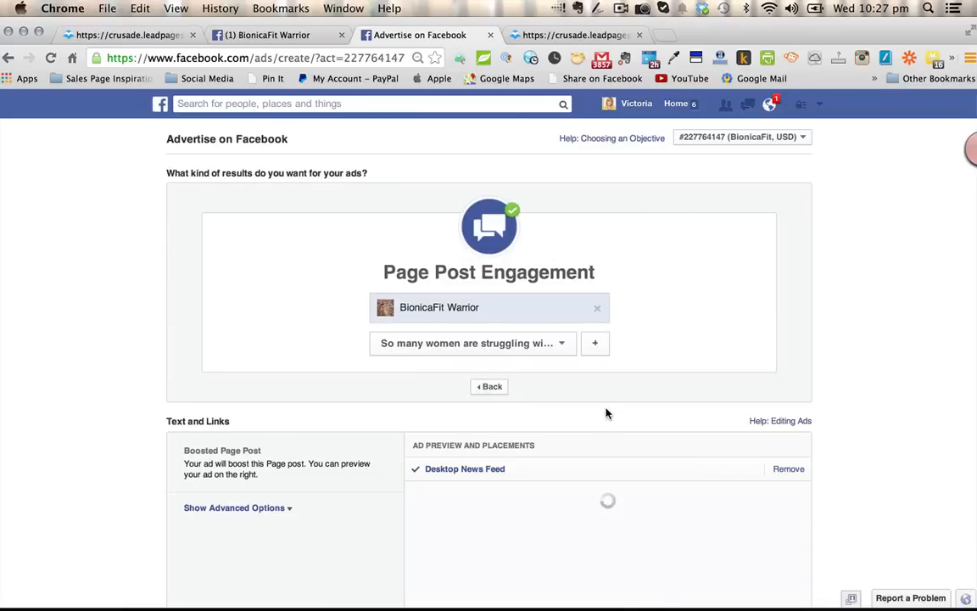
- Review the boosted post's Desktop News Feed preview and show the advanced options with the URL Tags field
scroll(607, 414, down, 3)
scroll(607, 414, down, 3)
scroll(608, 414, up, 4)
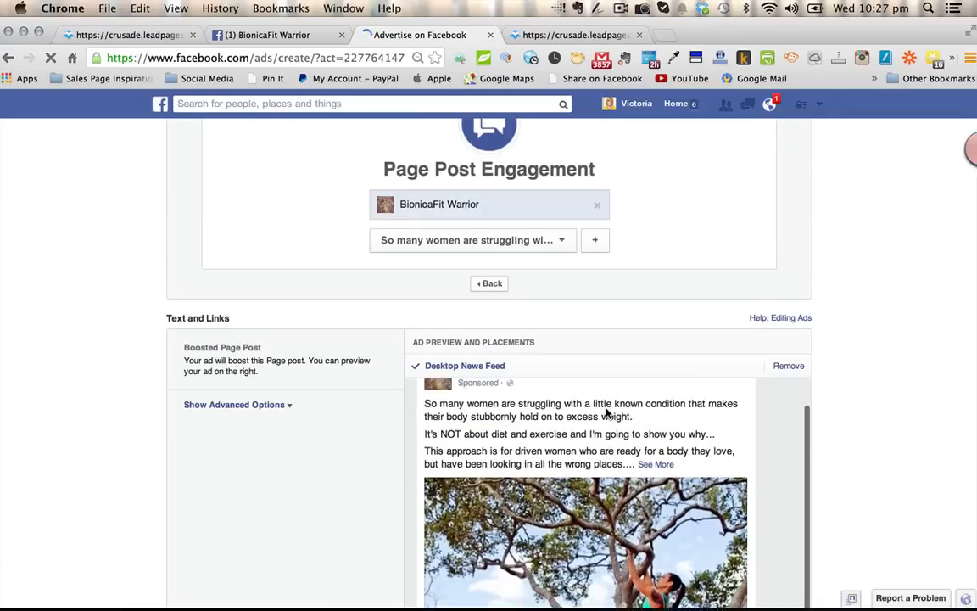
scroll(840, 382, down, 5)
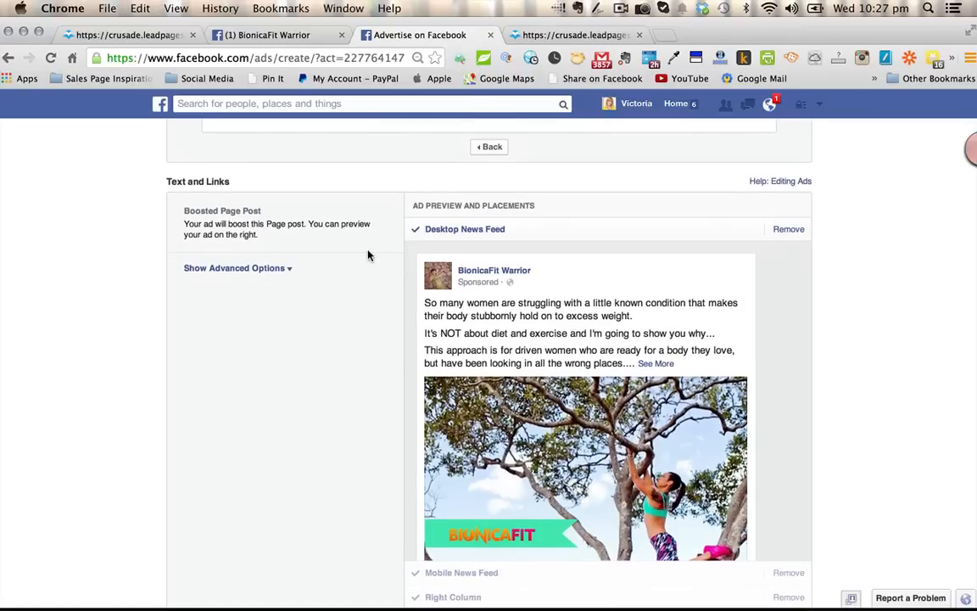
click(286, 271)
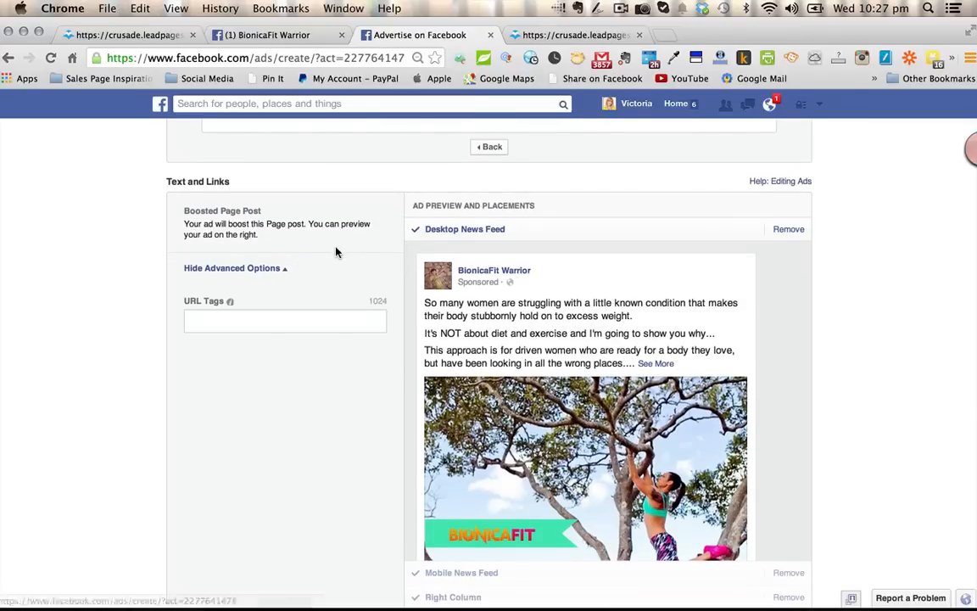
scroll(353, 243, down, 2)
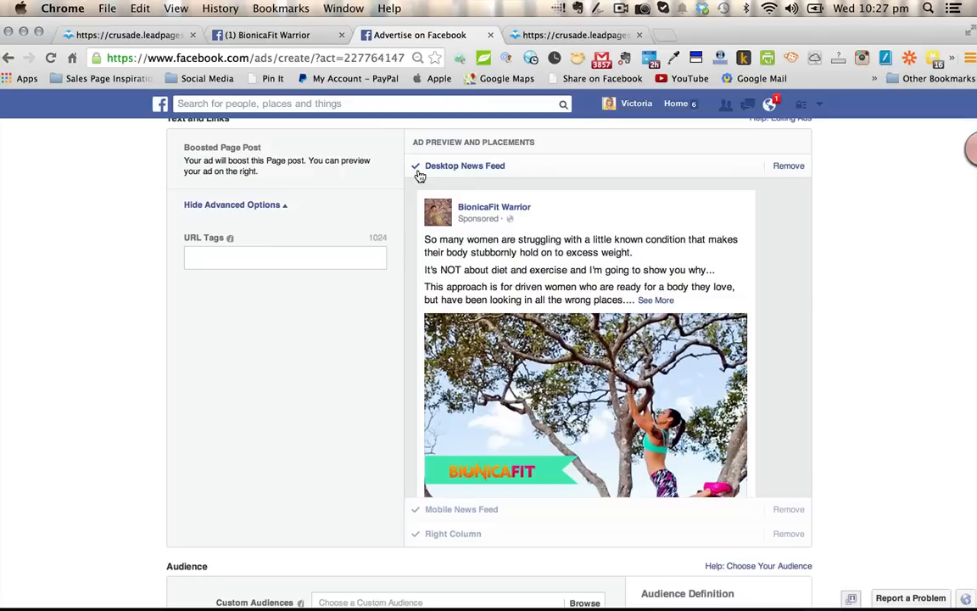
- Compare how the ad's text and image look in the Mobile News Feed and Desktop News Feed previews
click(475, 511)
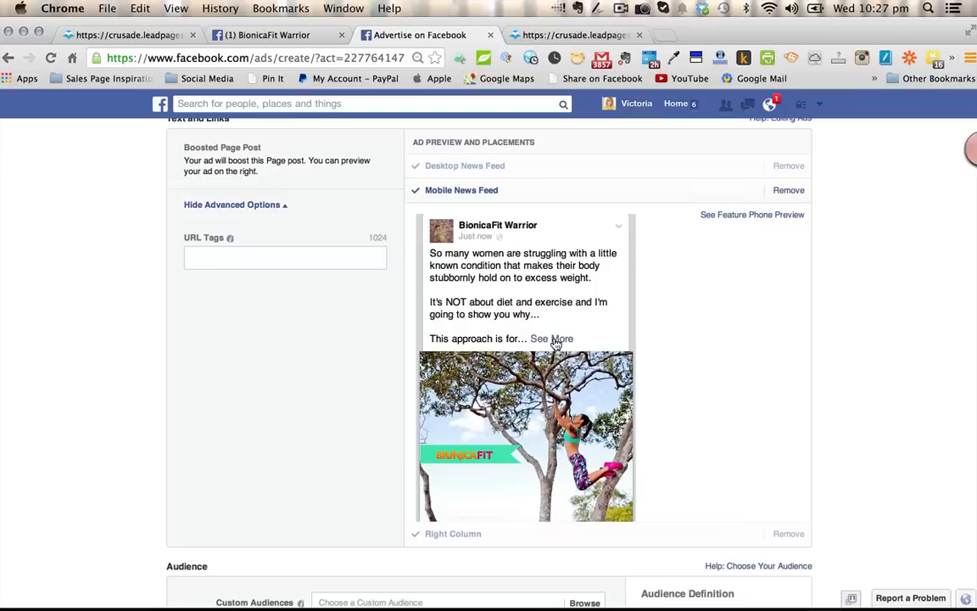
click(508, 174)
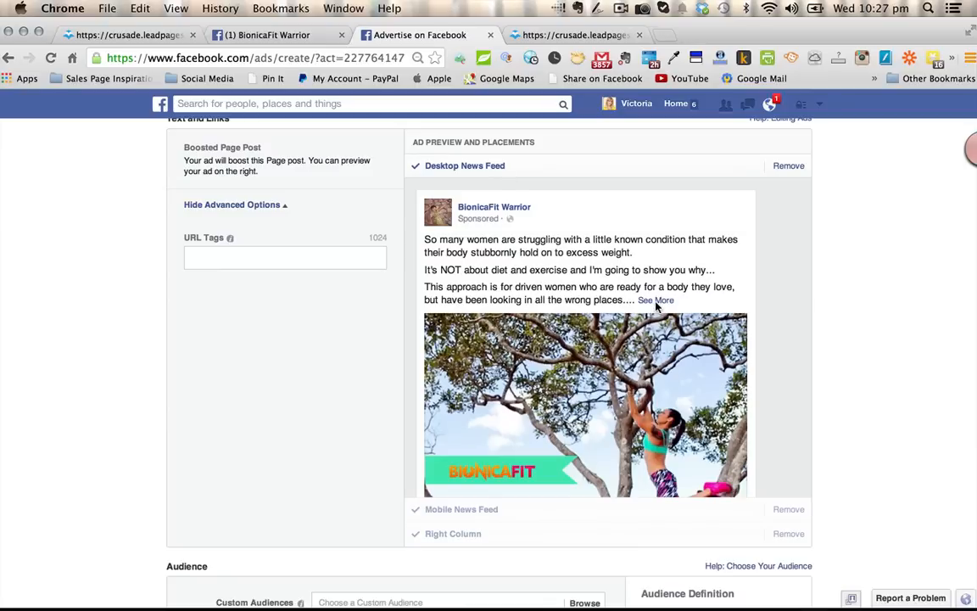
scroll(594, 276, down, 2)
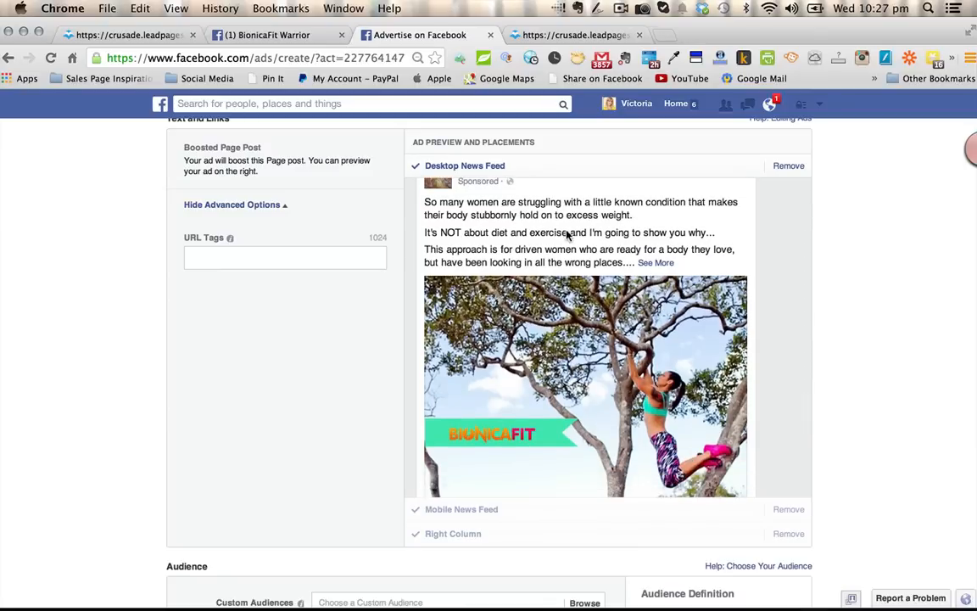
scroll(596, 269, down, 3)
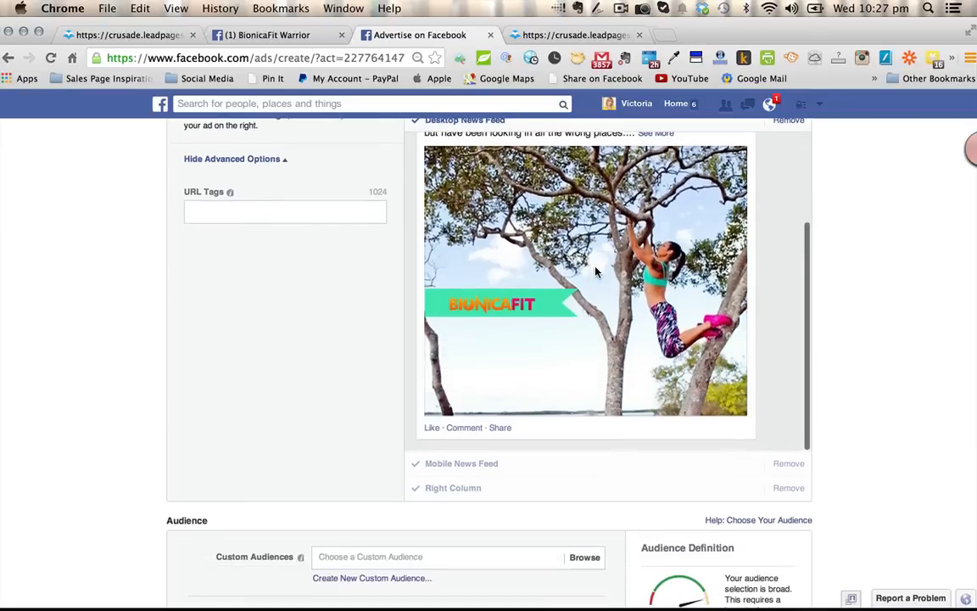
click(484, 468)
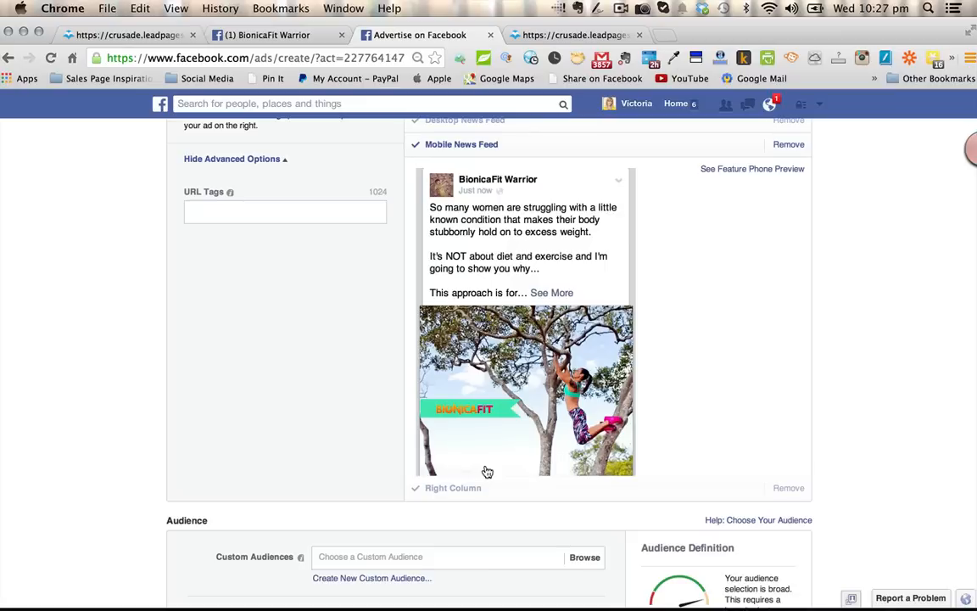
scroll(494, 457, up, 3)
scroll(493, 457, down, 3)
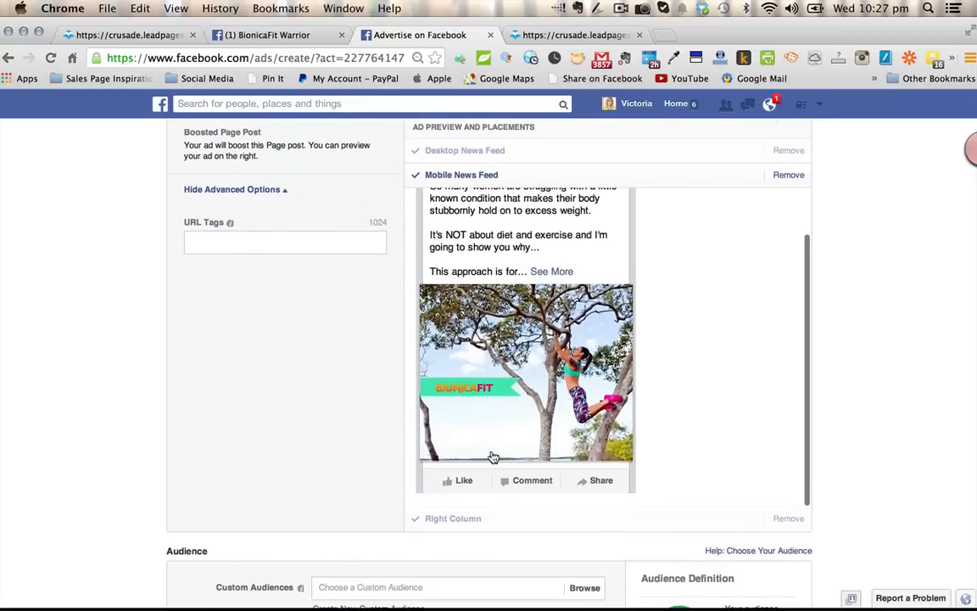
- Remove the Right Column placement from the ad and return to the Desktop News Feed preview
click(464, 521)
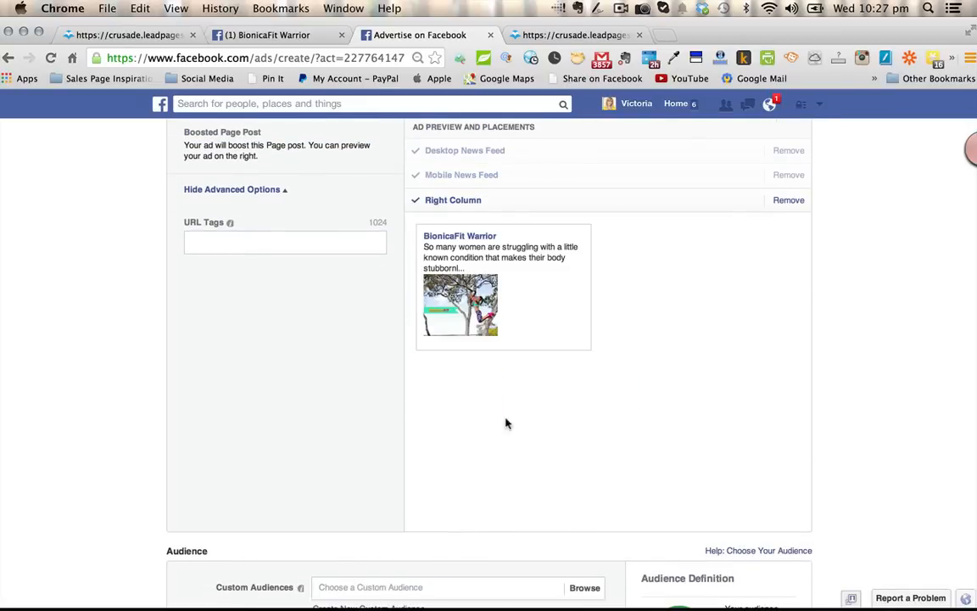
click(787, 201)
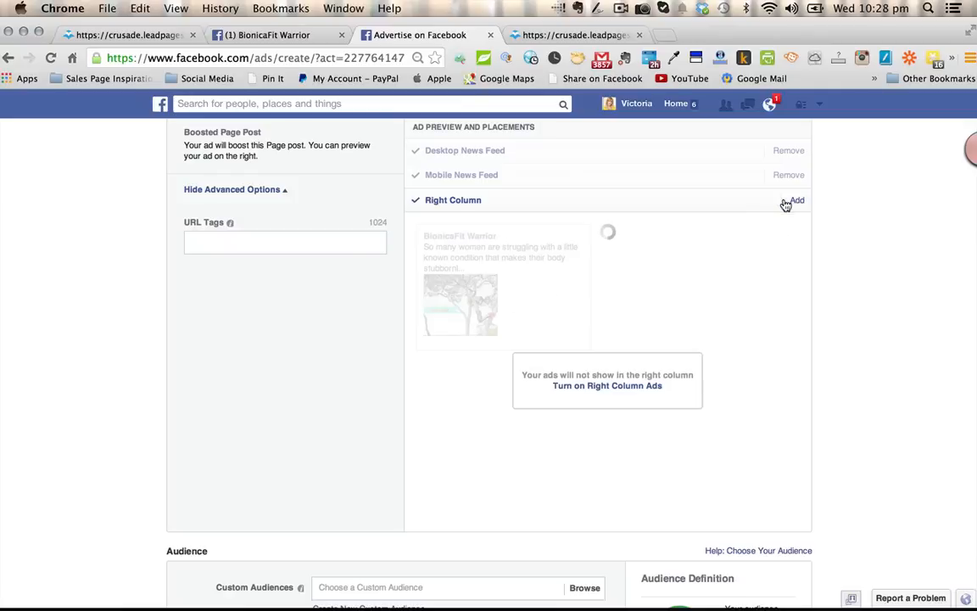
click(541, 150)
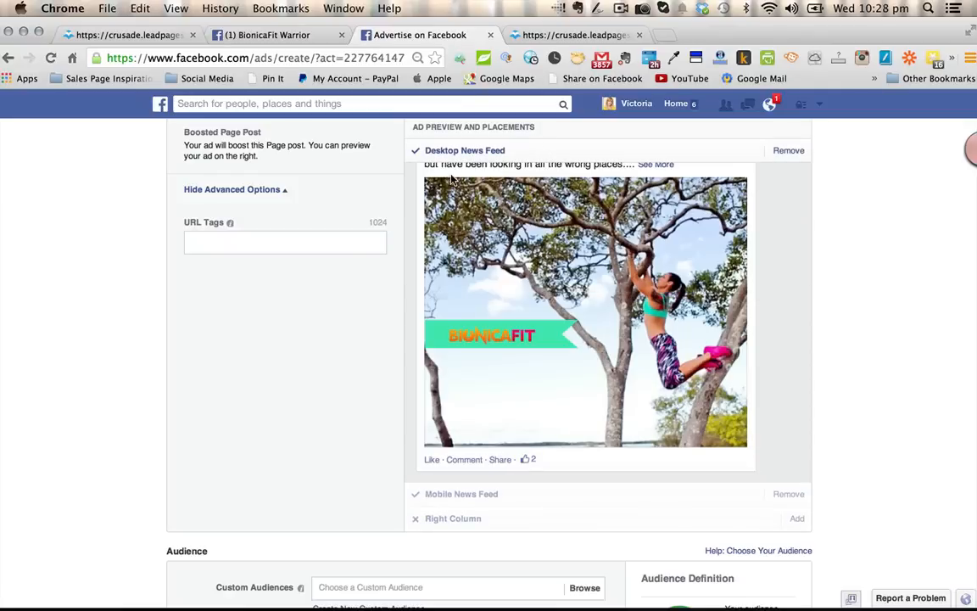
scroll(539, 217, up, 3)
scroll(536, 220, up, 2)
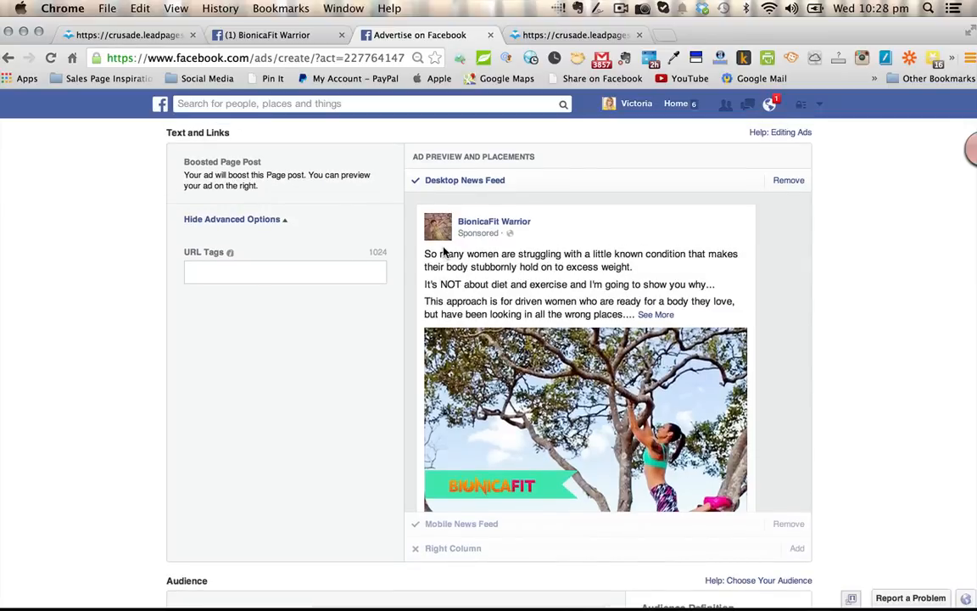
- Add New Zealand as a country to the audience locations
scroll(371, 405, down, 3)
scroll(371, 405, down, 5)
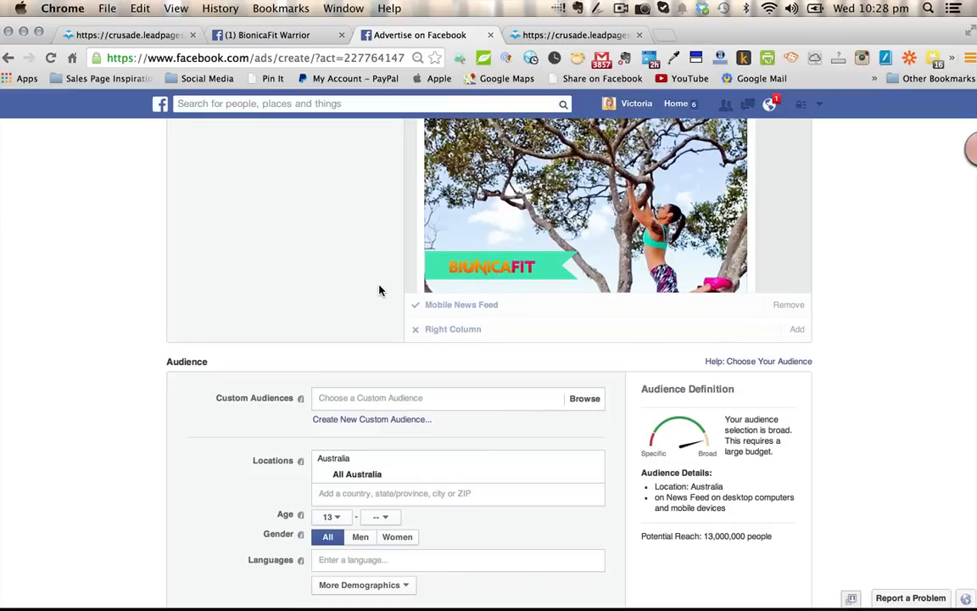
scroll(379, 291, down, 5)
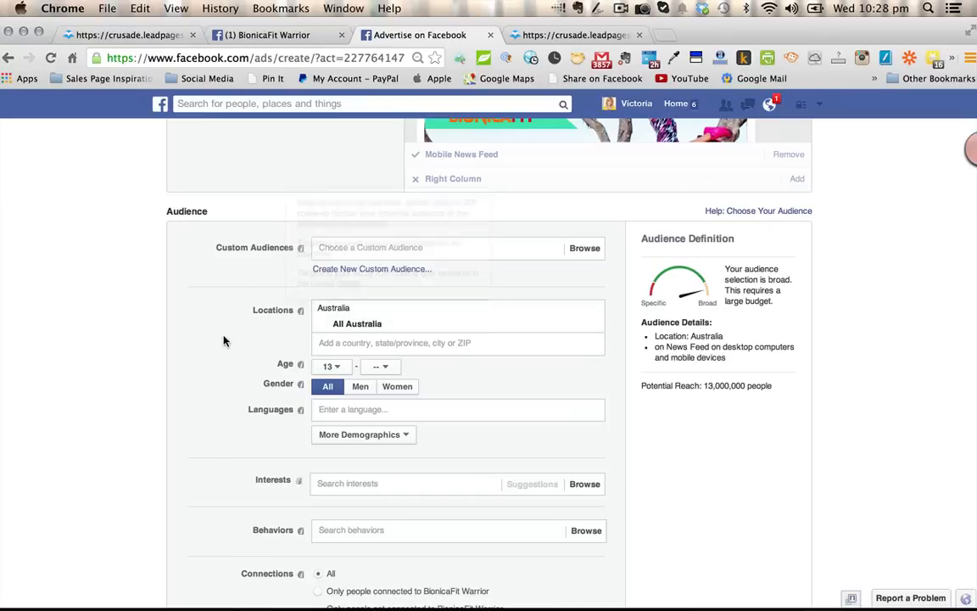
click(378, 344)
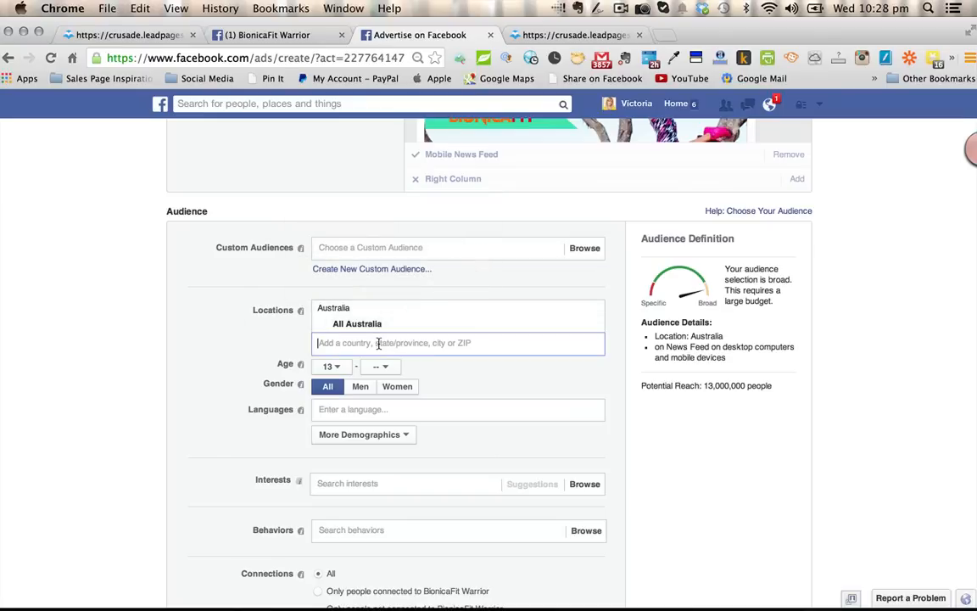
text(New ze)
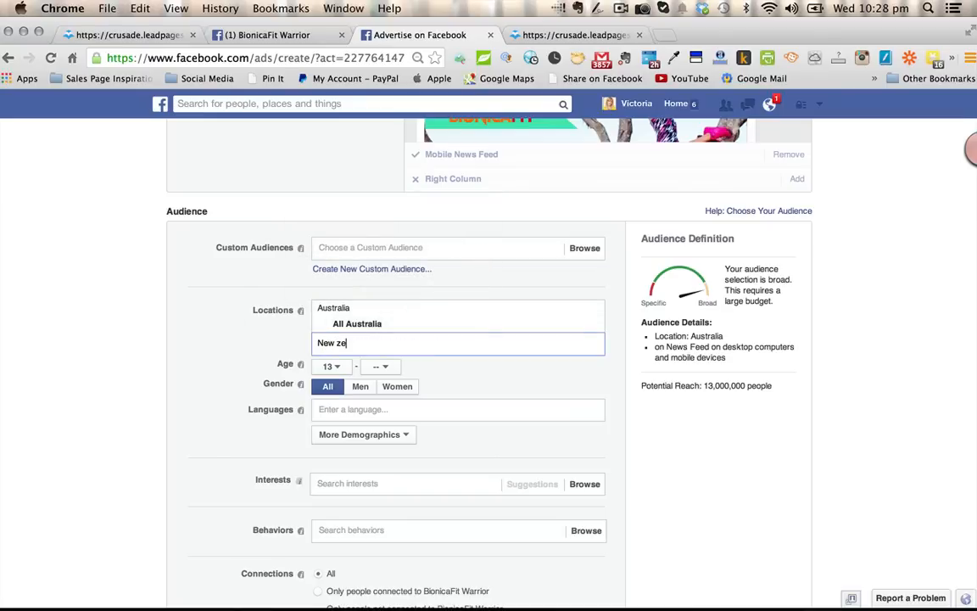
text(aland)
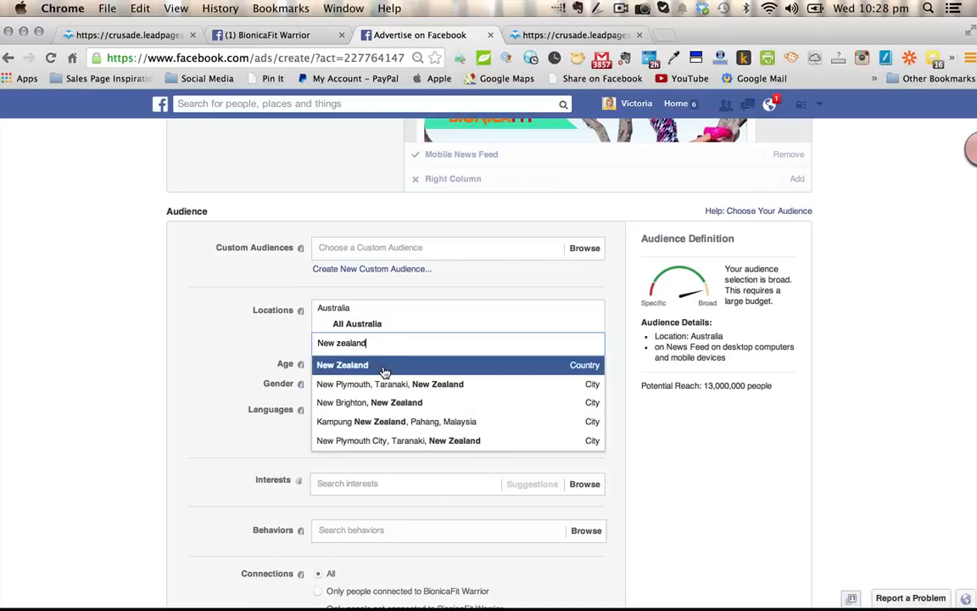
click(380, 363)
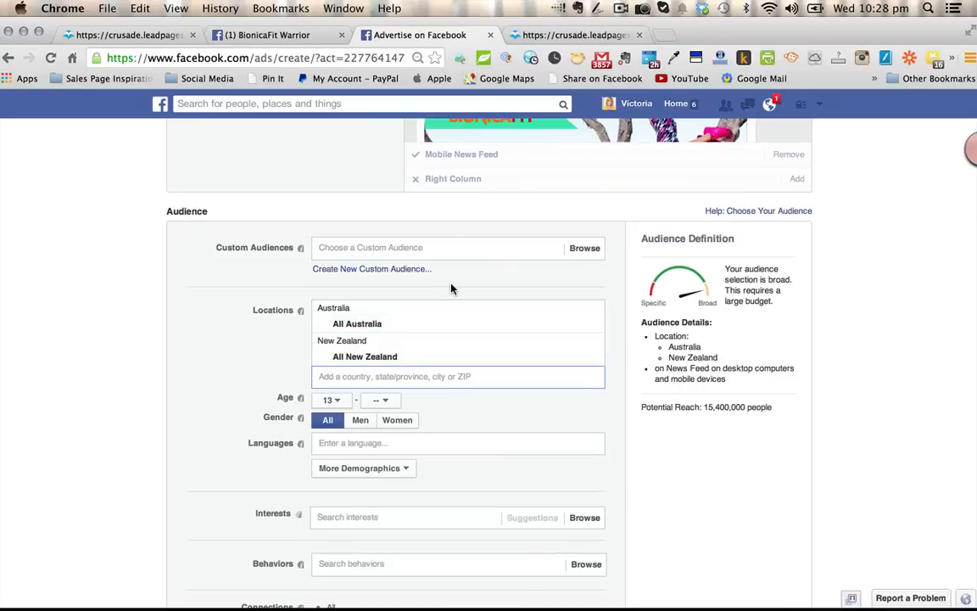
- Add the countries United States and Canada to the audience locations
text(United Stat)
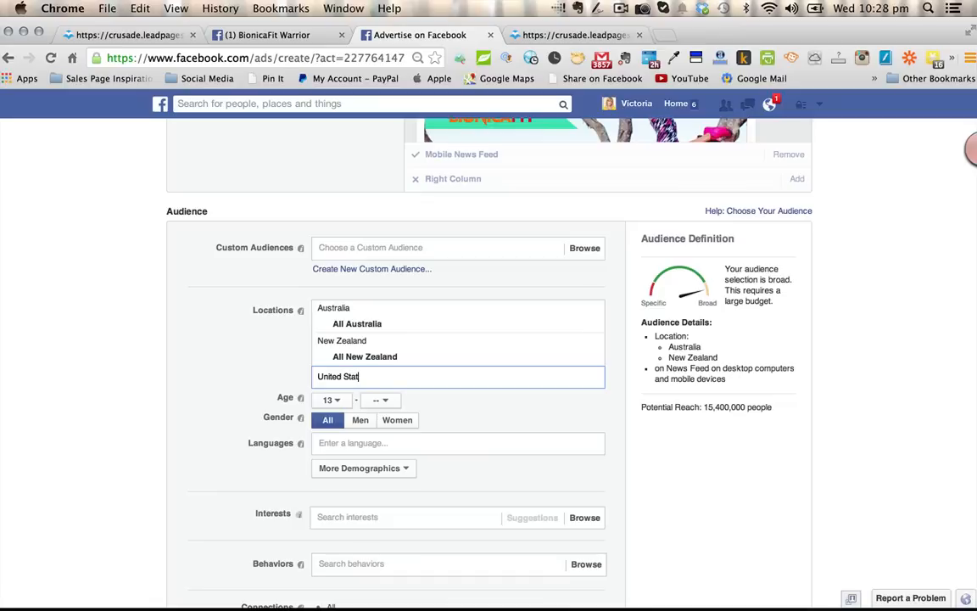
text(es)
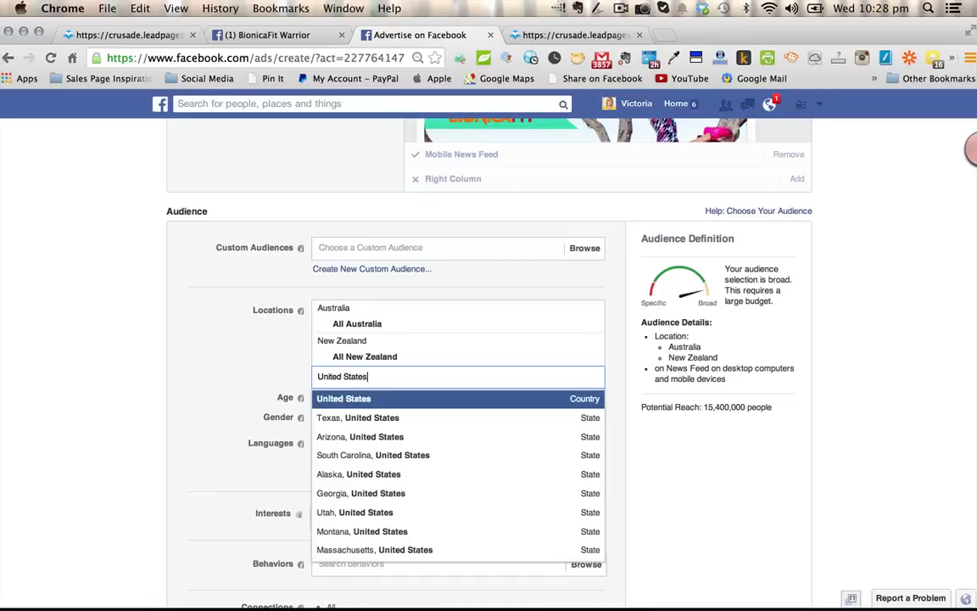
click(411, 405)
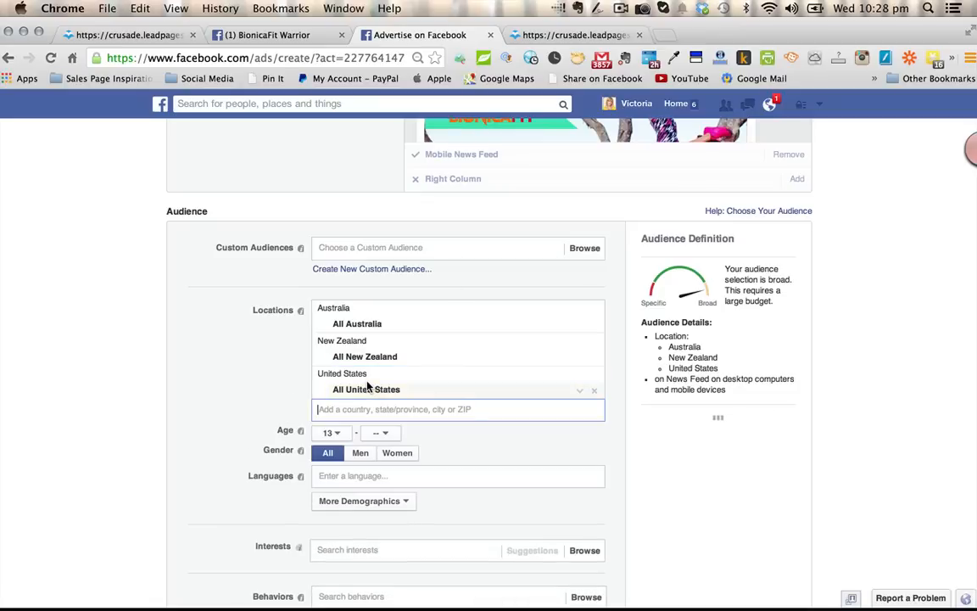
text(Canada)
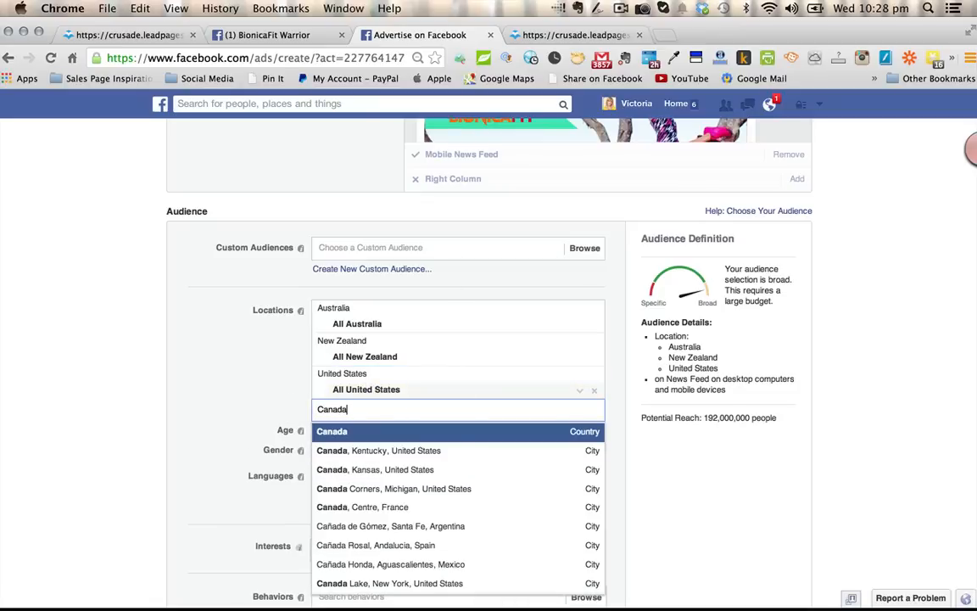
click(383, 433)
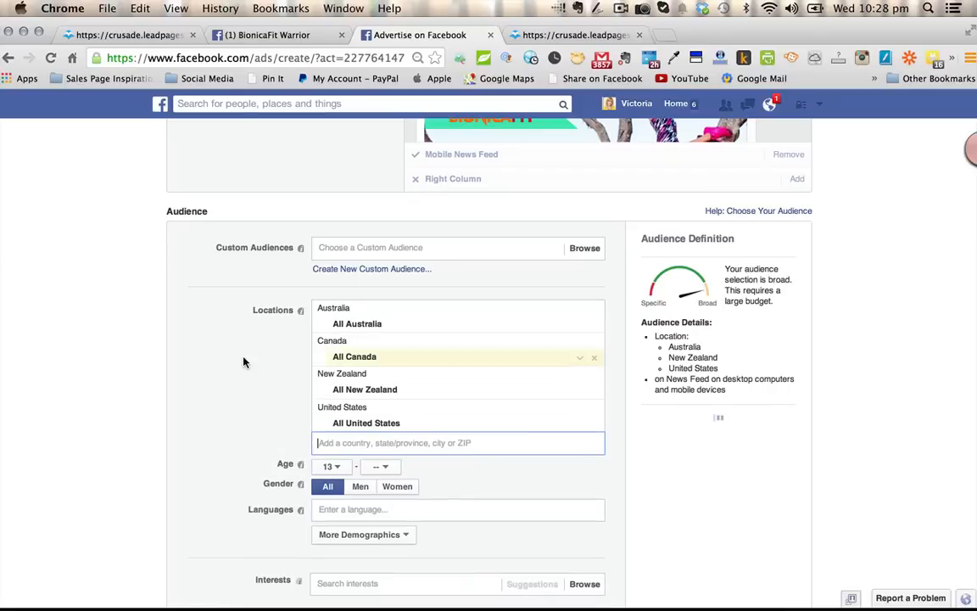
- Limit the audience to women aged 25 to 45
click(342, 471)
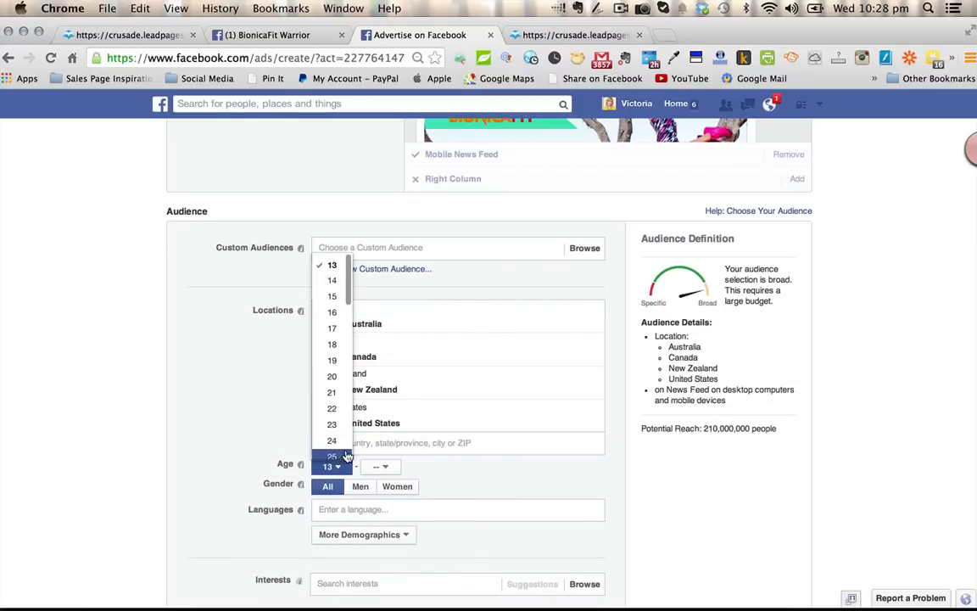
click(339, 457)
click(393, 466)
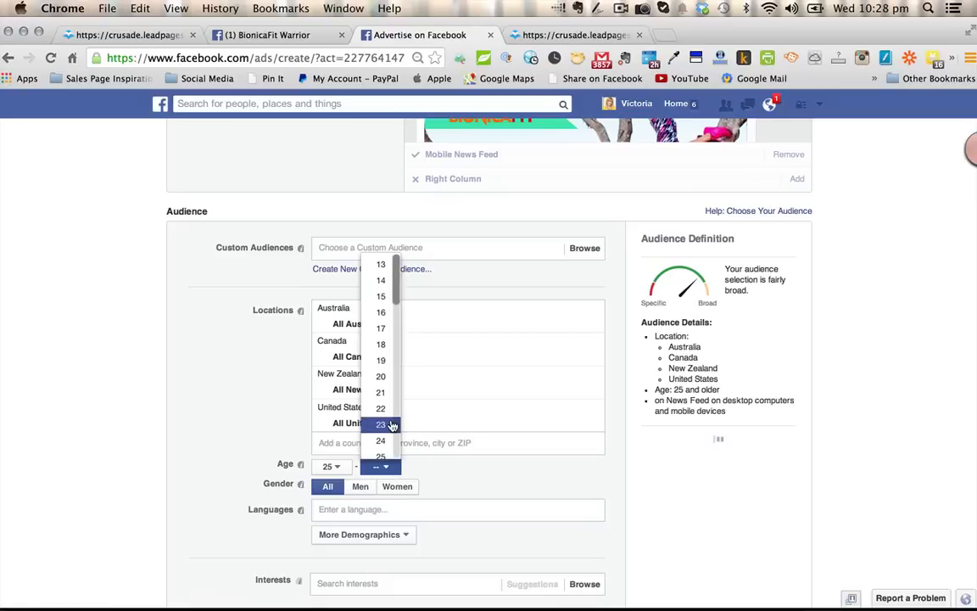
scroll(380, 420, down, 10)
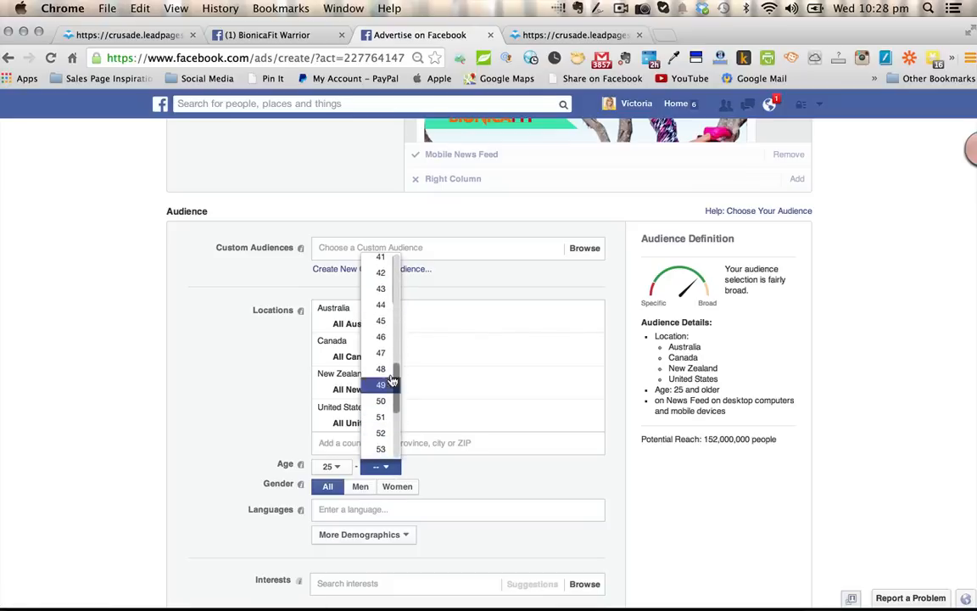
click(381, 320)
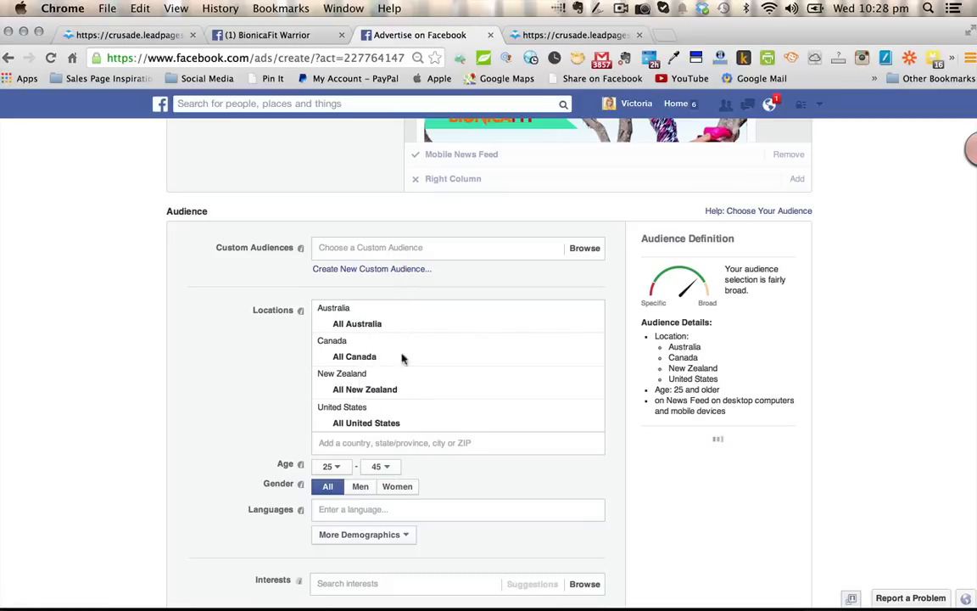
click(403, 486)
- Add jj virgin as an interest for the target audience
scroll(532, 480, down, 3)
scroll(532, 481, down, 1)
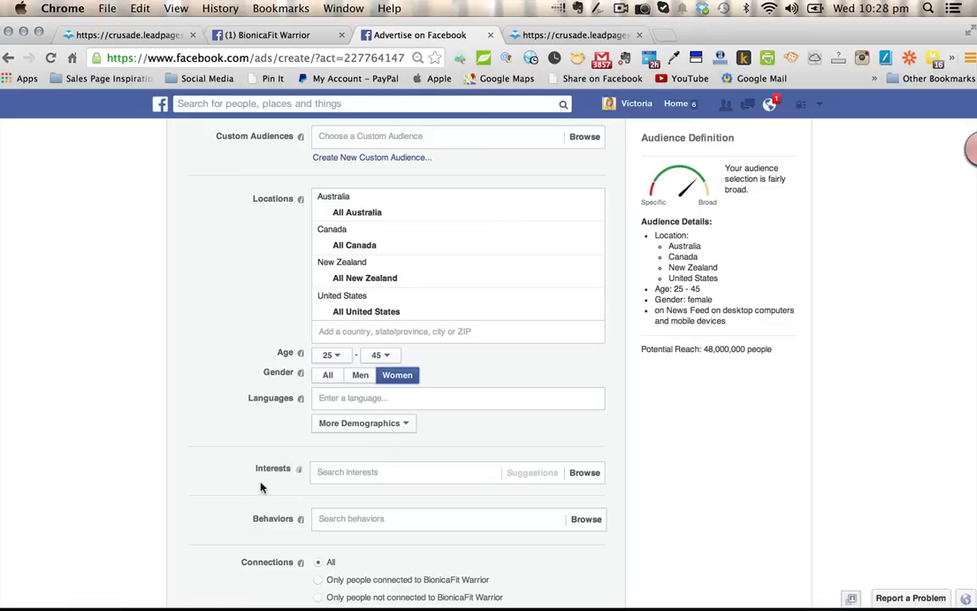
click(331, 474)
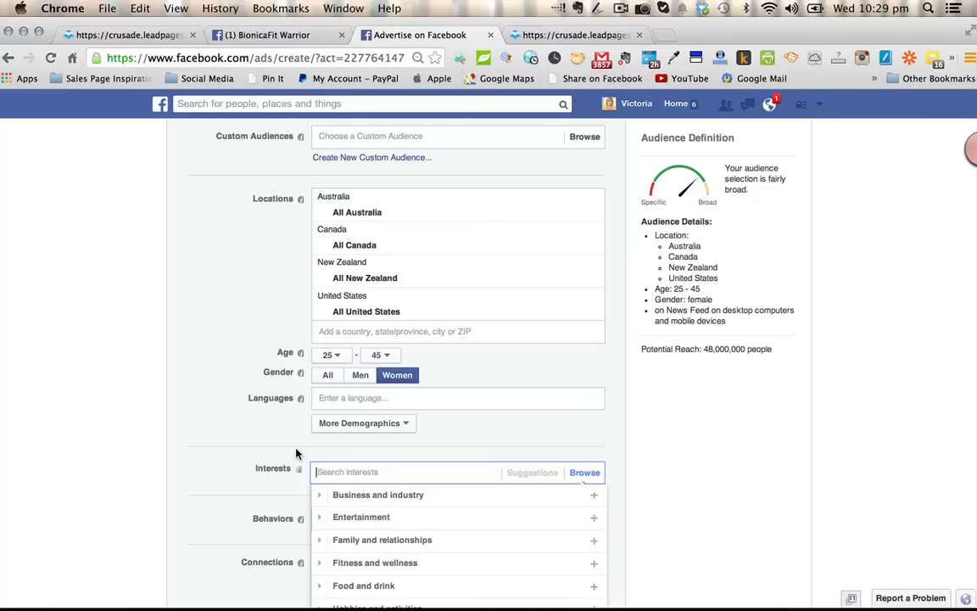
text(JJ Virgin)
click(440, 496)
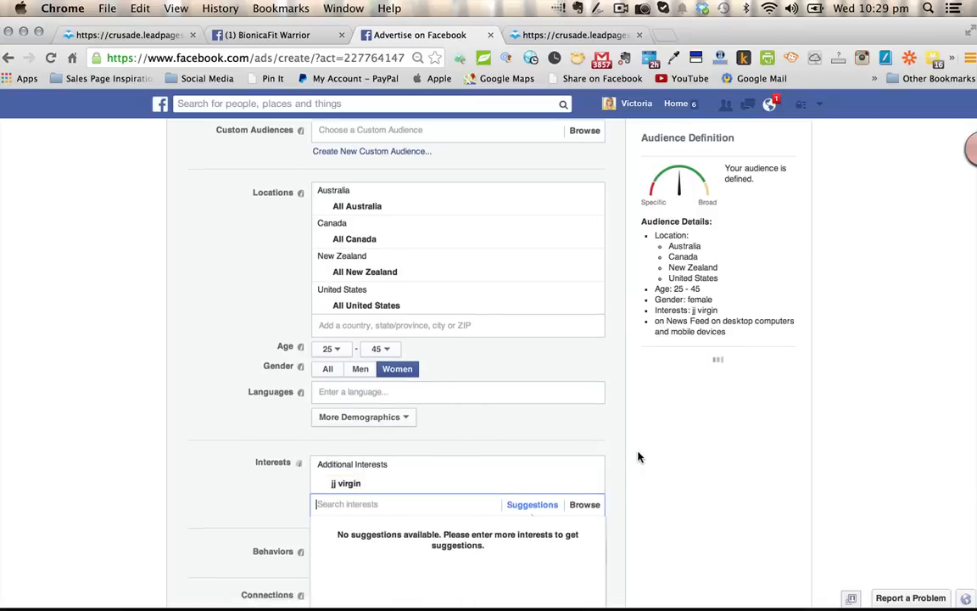
- Add Skinny Bitch to the audience interests and close the suggestion list
scroll(639, 457, down, 2)
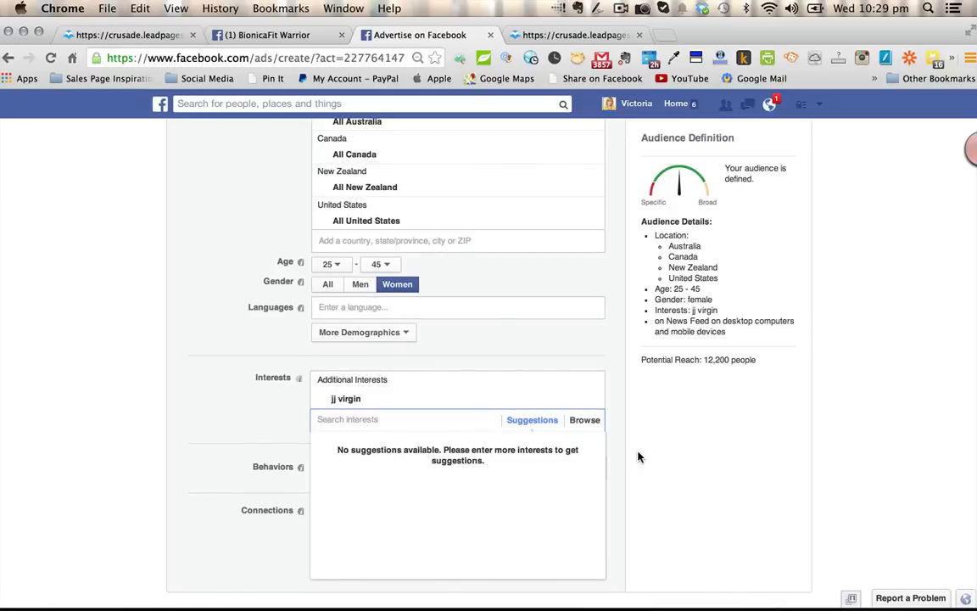
text(Skinny Bitch)
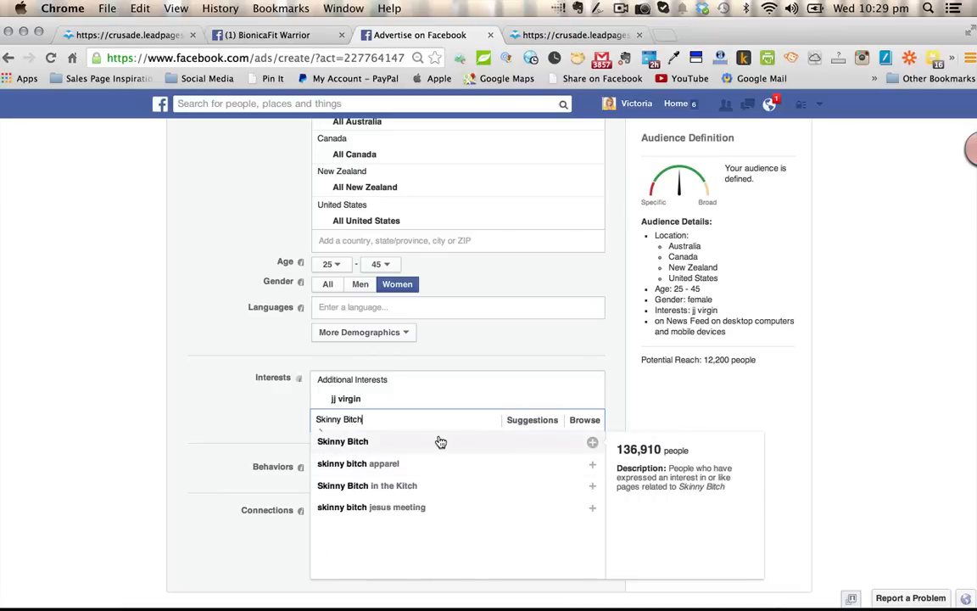
click(440, 441)
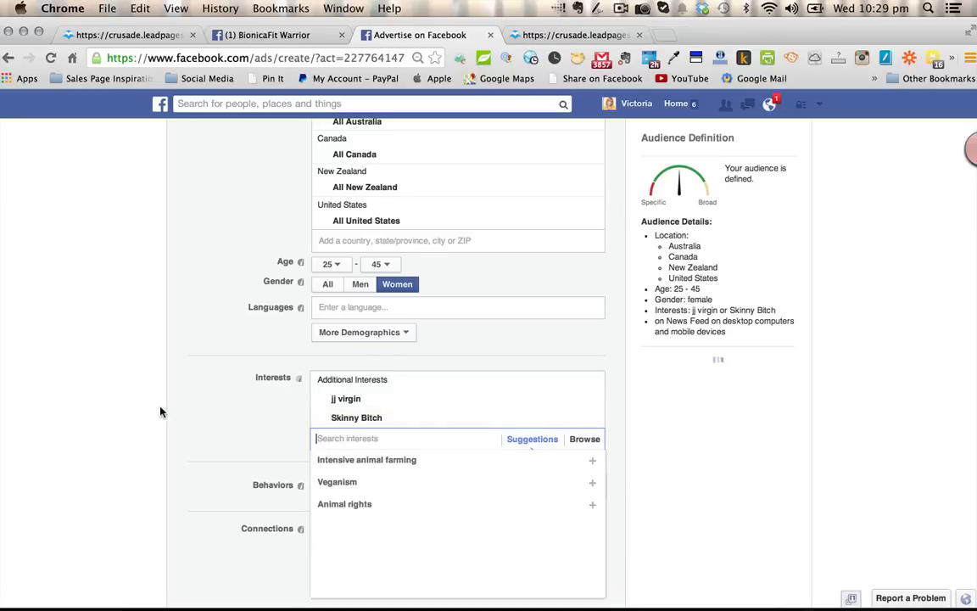
click(102, 413)
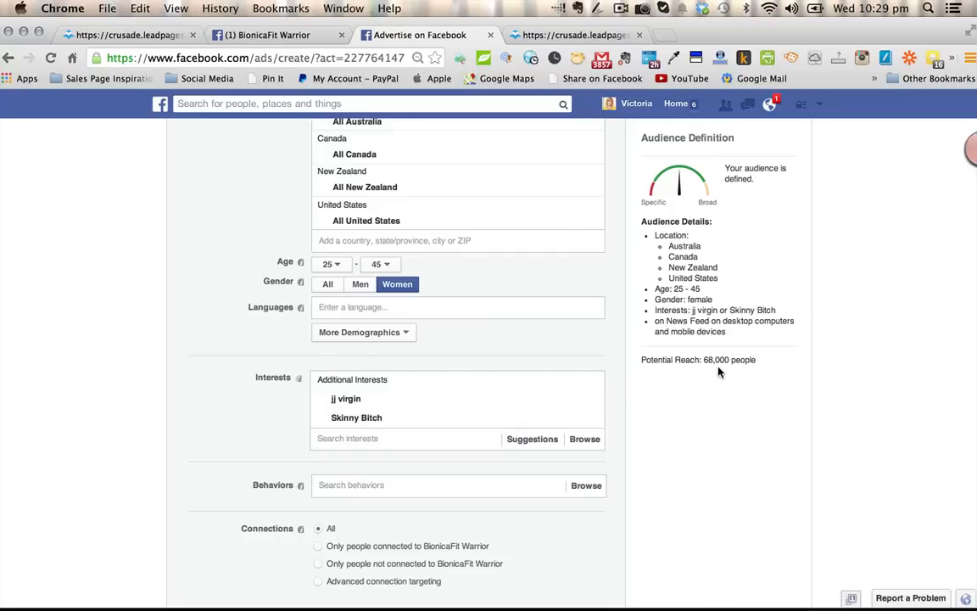
- Add tana amen bsn rn to the audience interests
click(331, 436)
text(ta)
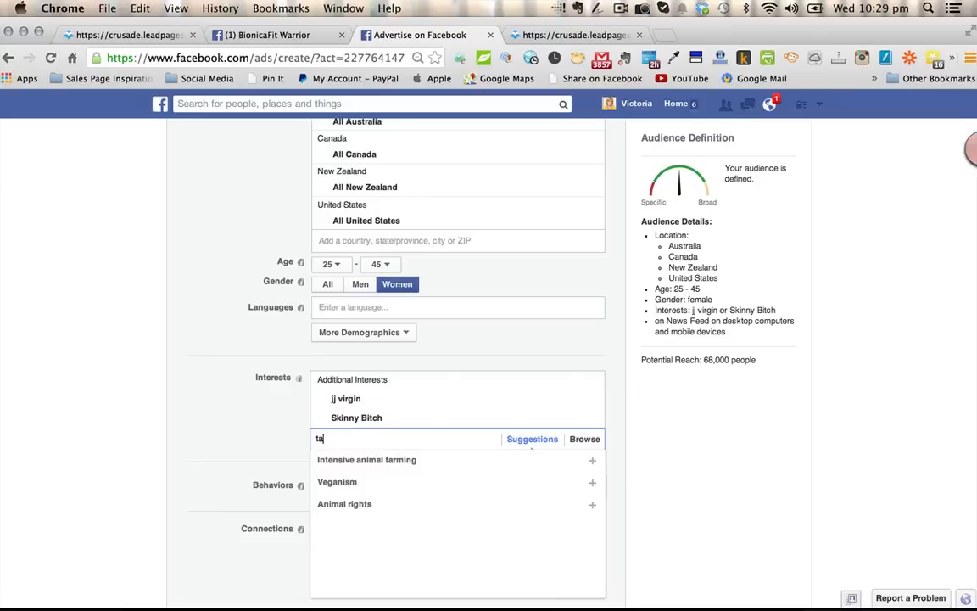
text(na amen)
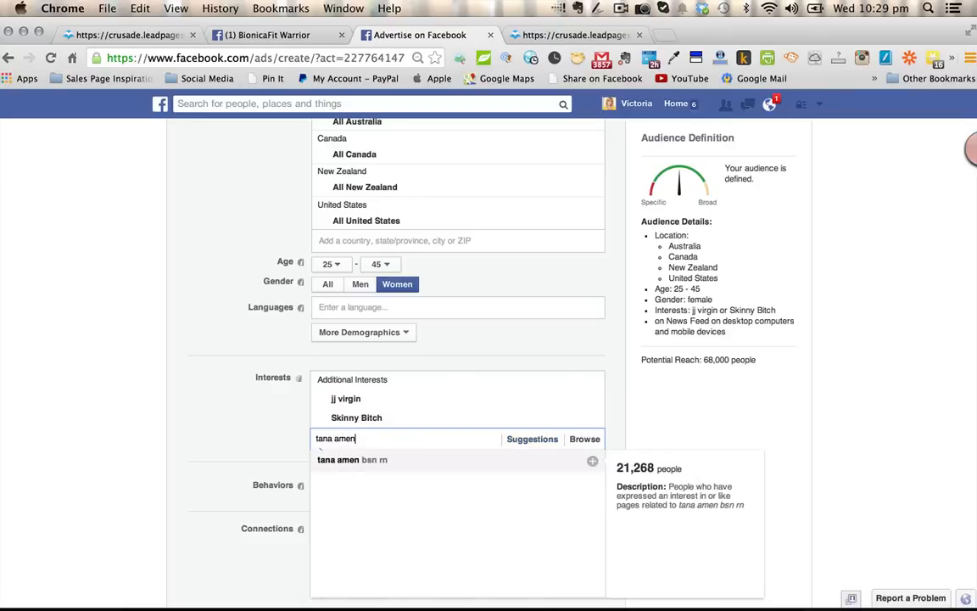
click(357, 462)
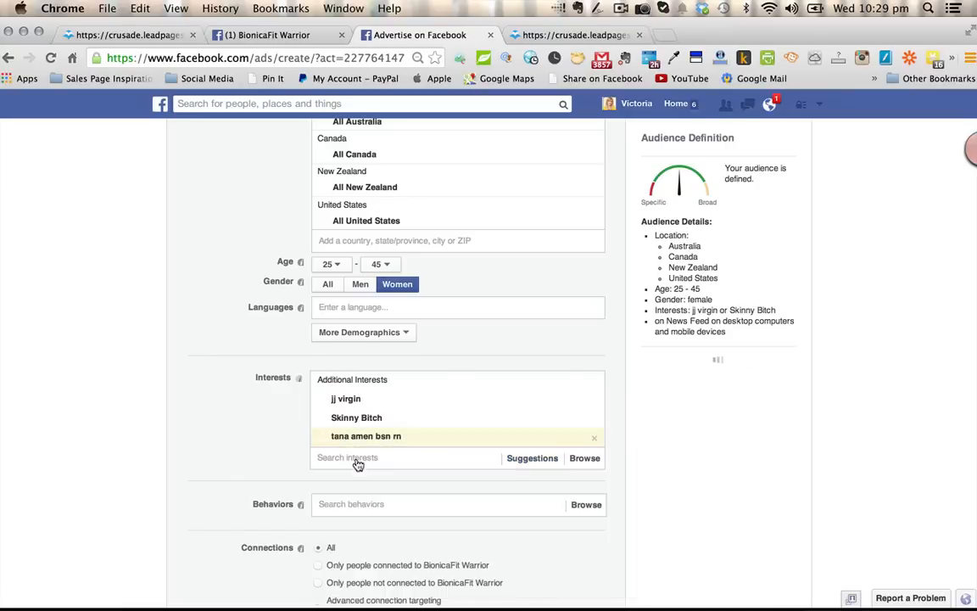
click(95, 411)
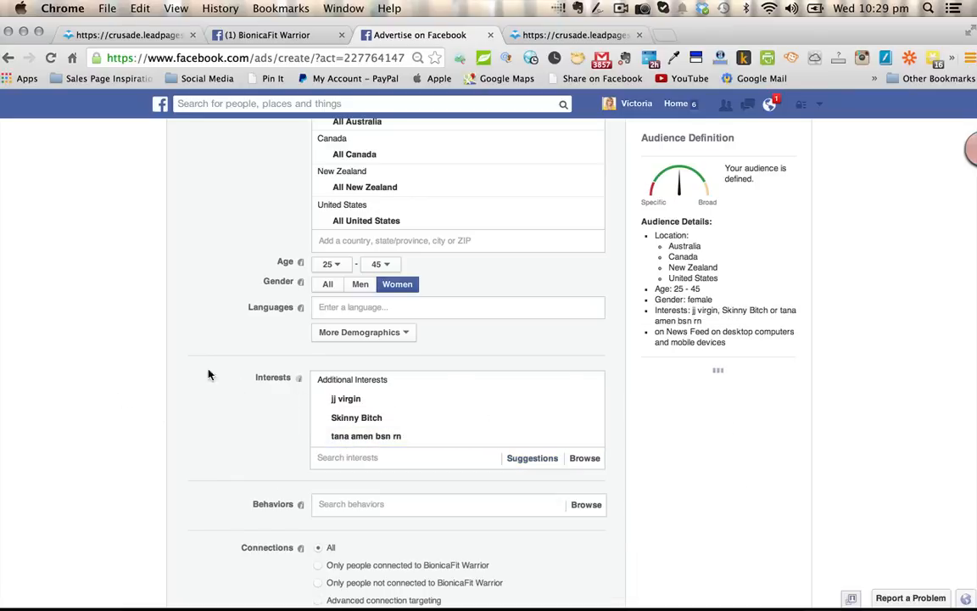
- Find Marie Forleo and add her to the audience interests
scroll(656, 485, down, 2)
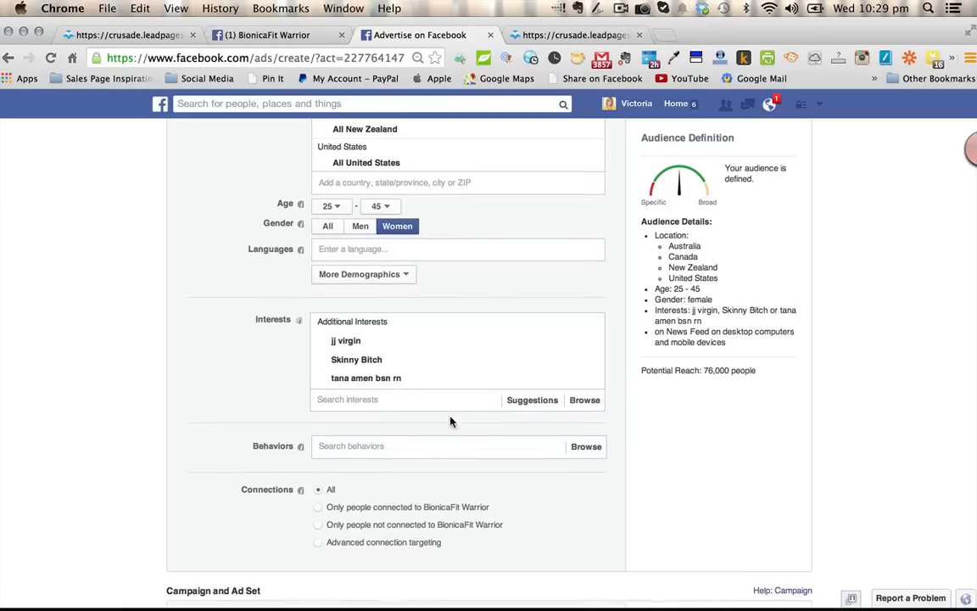
click(366, 399)
text(mar)
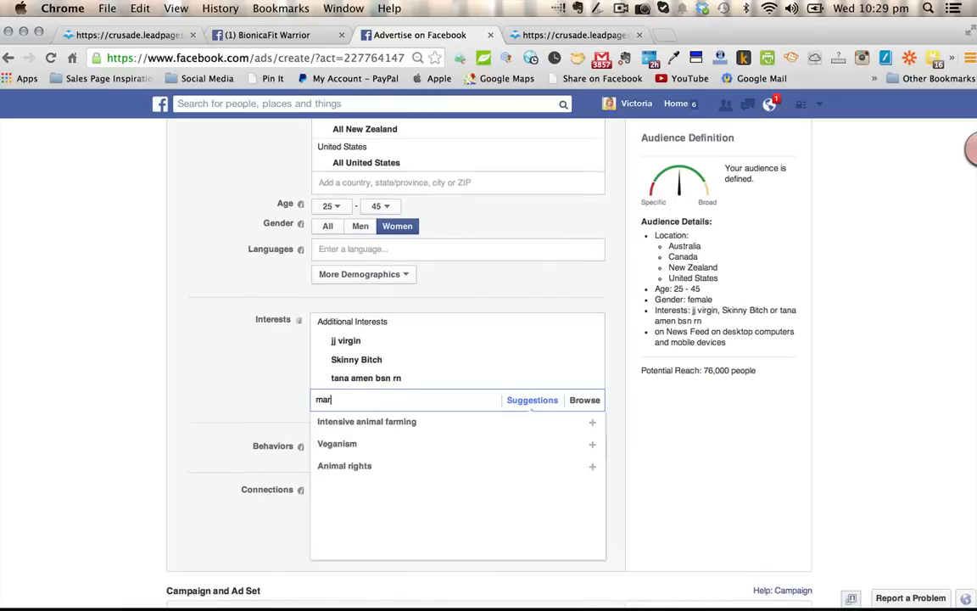
text(ie for)
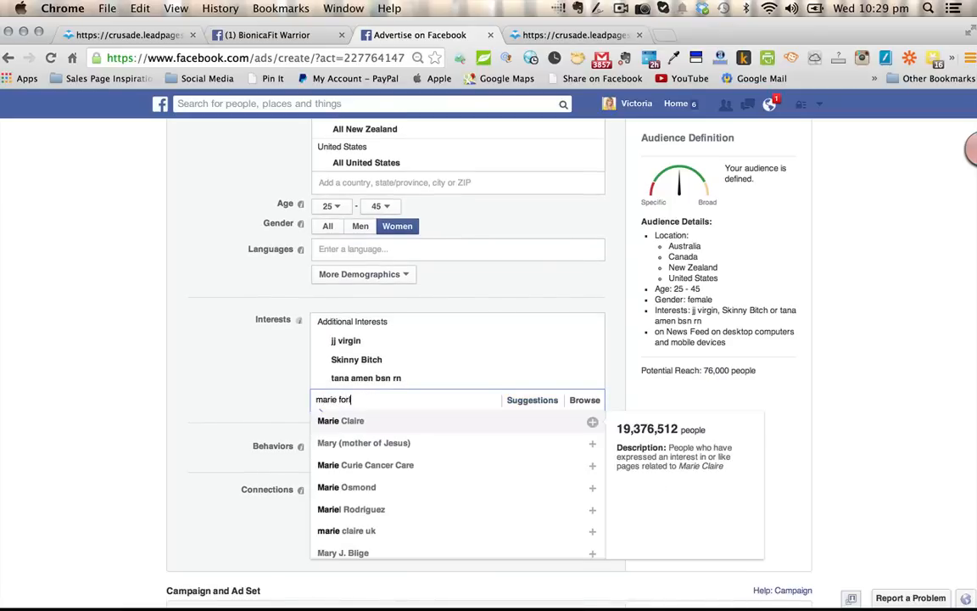
text(leo)
click(382, 421)
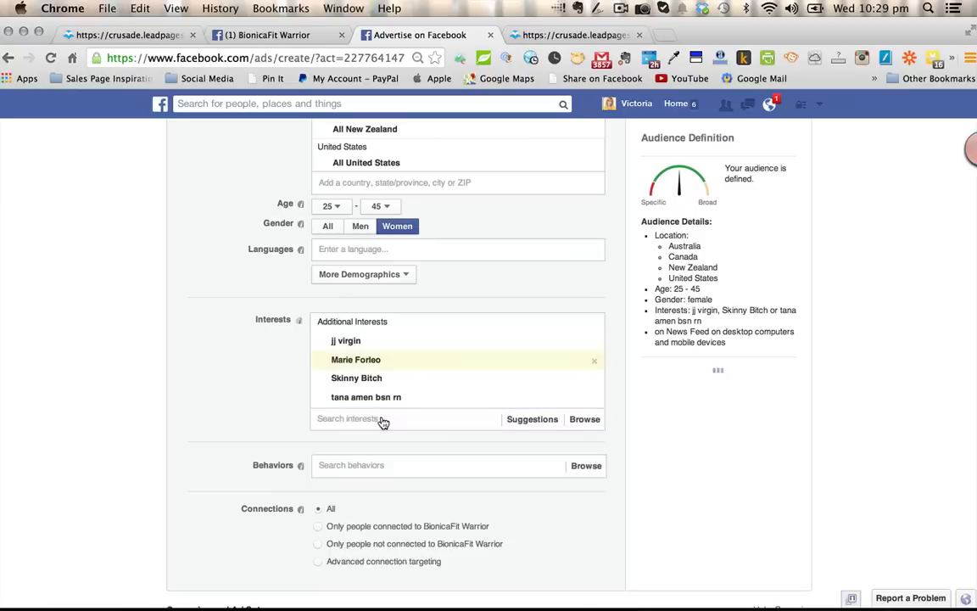
click(94, 323)
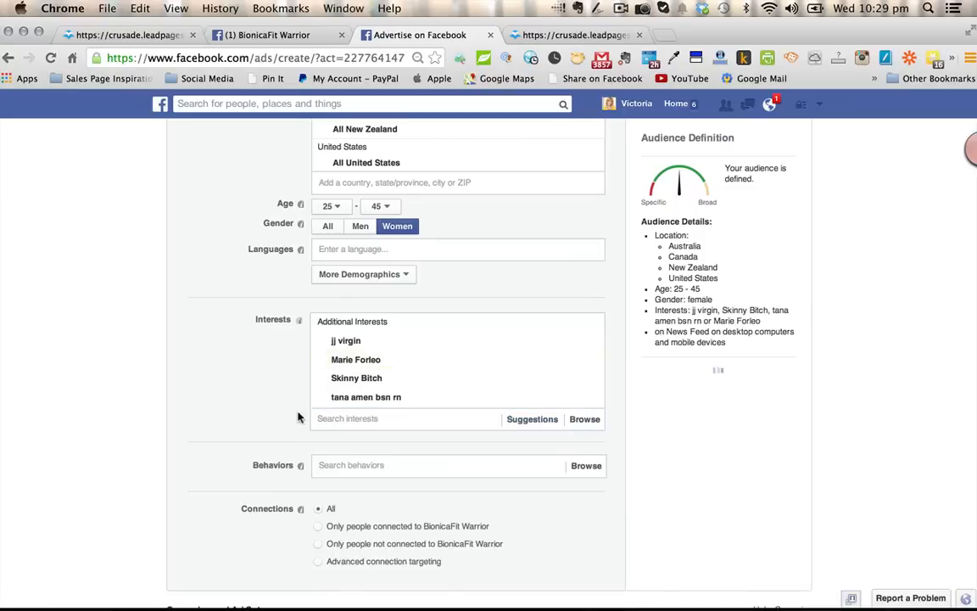
- Search the interests for michelle bridges and add the michelle bridges 12 week body transformation entry
scroll(322, 419, down, 2)
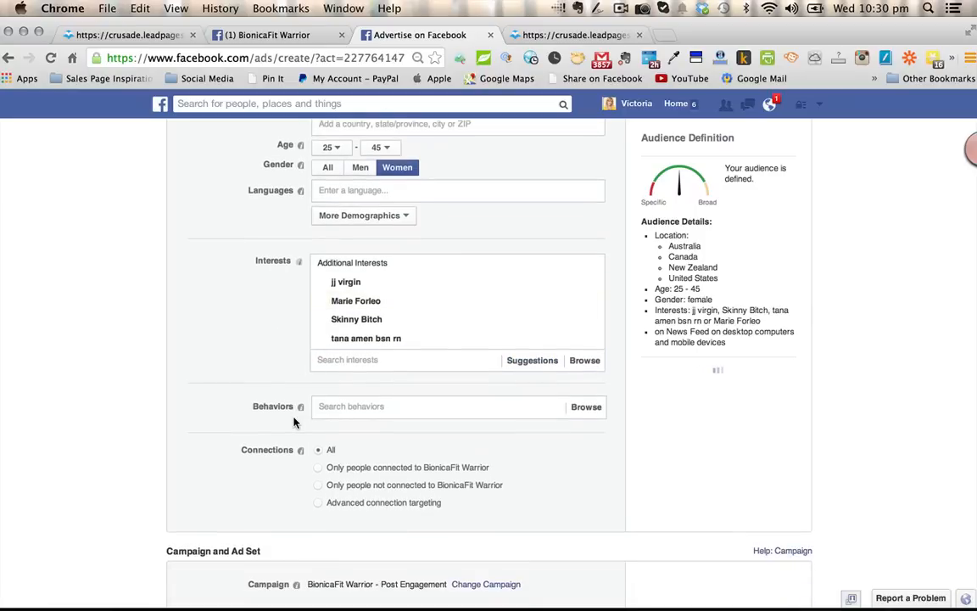
click(346, 361)
text(michelle )
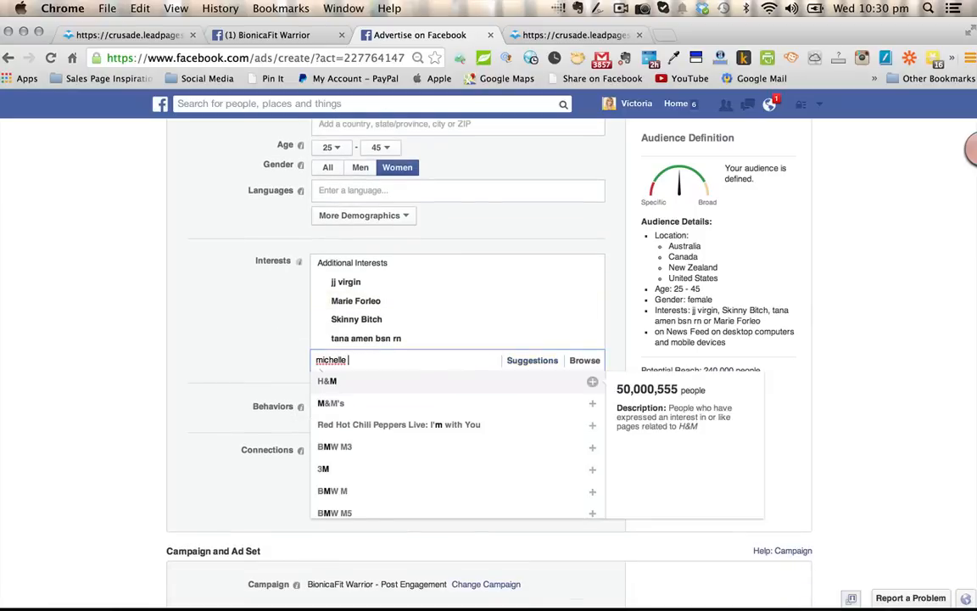
text(brio)
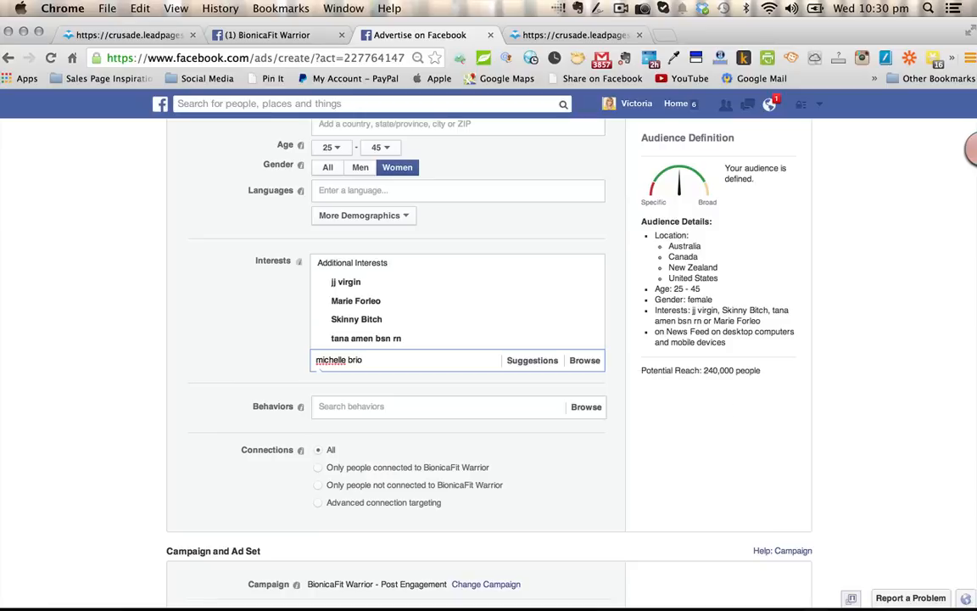
key(BackSpace)
text(dges)
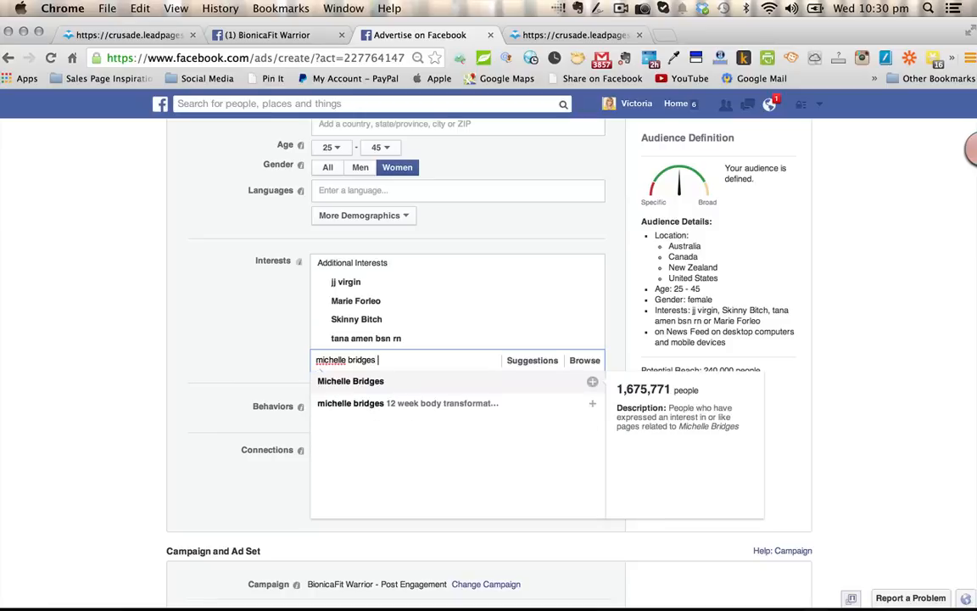
click(387, 403)
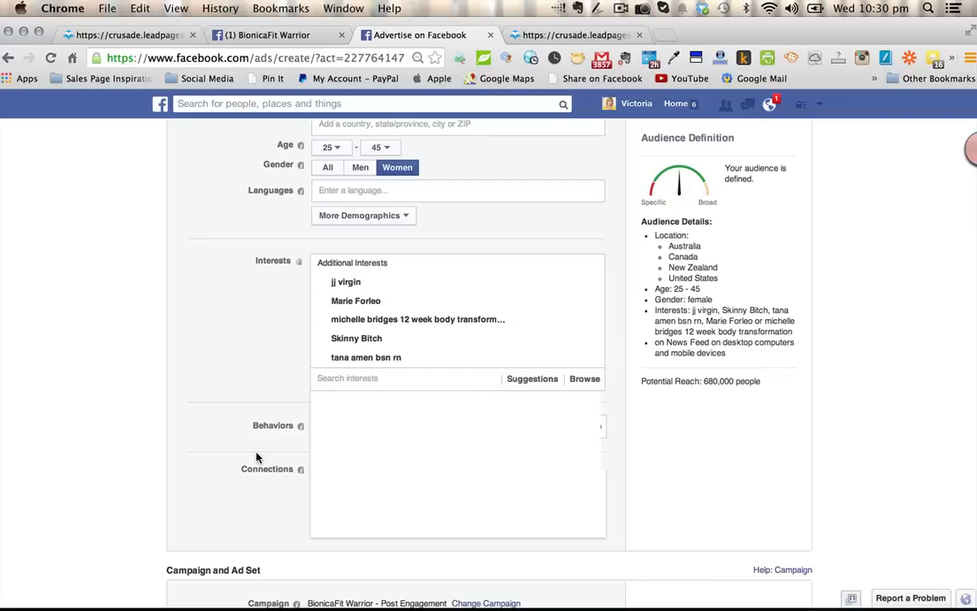
- Open the Change Campaign dialog for the ad's Post Engagement campaign
scroll(262, 484, down, 2)
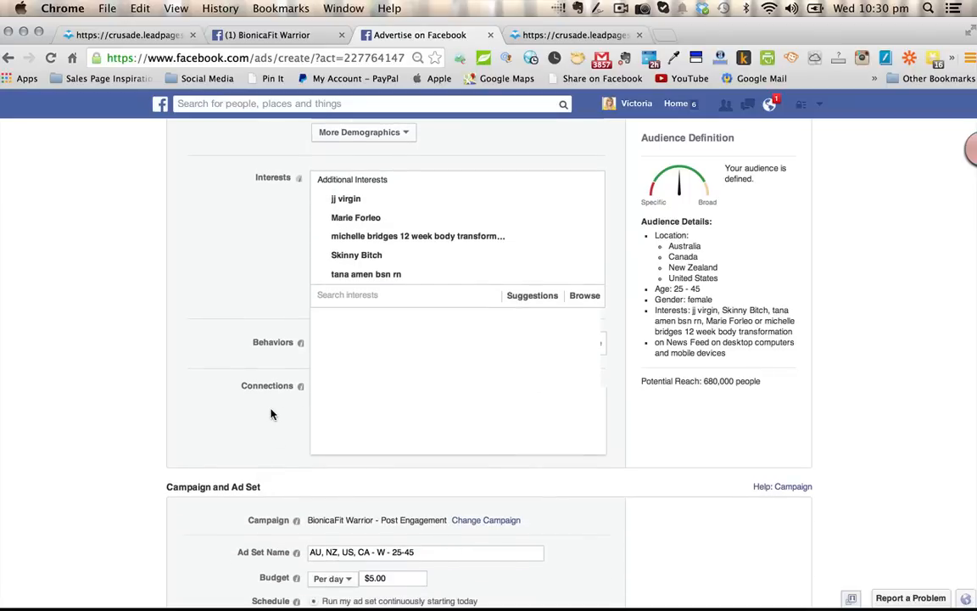
scroll(282, 459, down, 2)
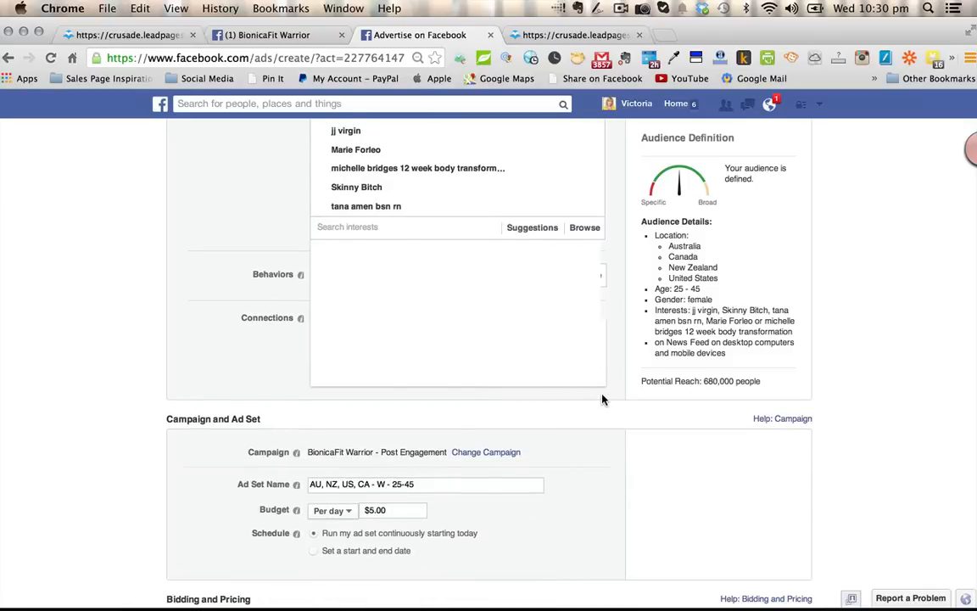
scroll(602, 398, down, 3)
scroll(602, 399, down, 1)
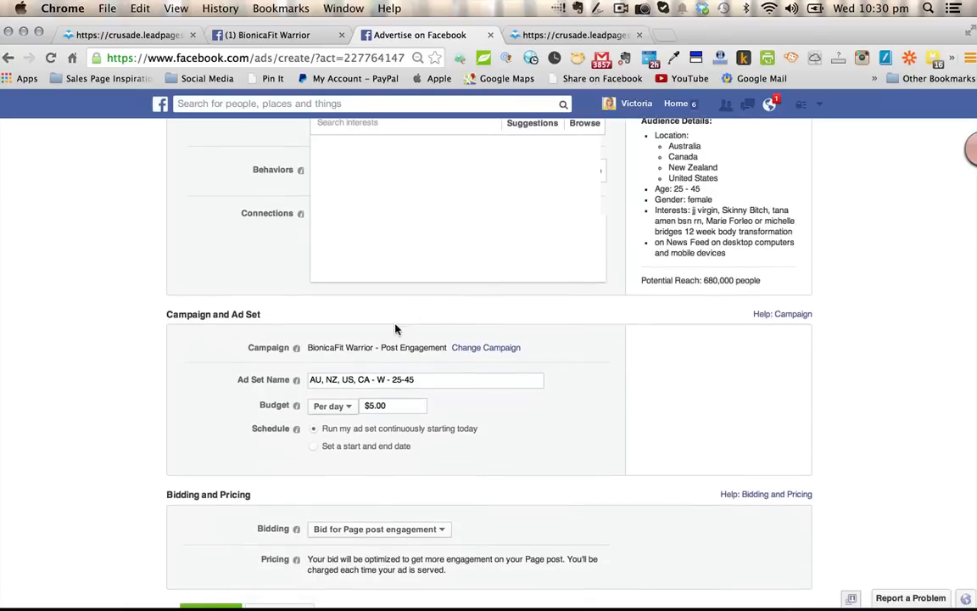
click(476, 349)
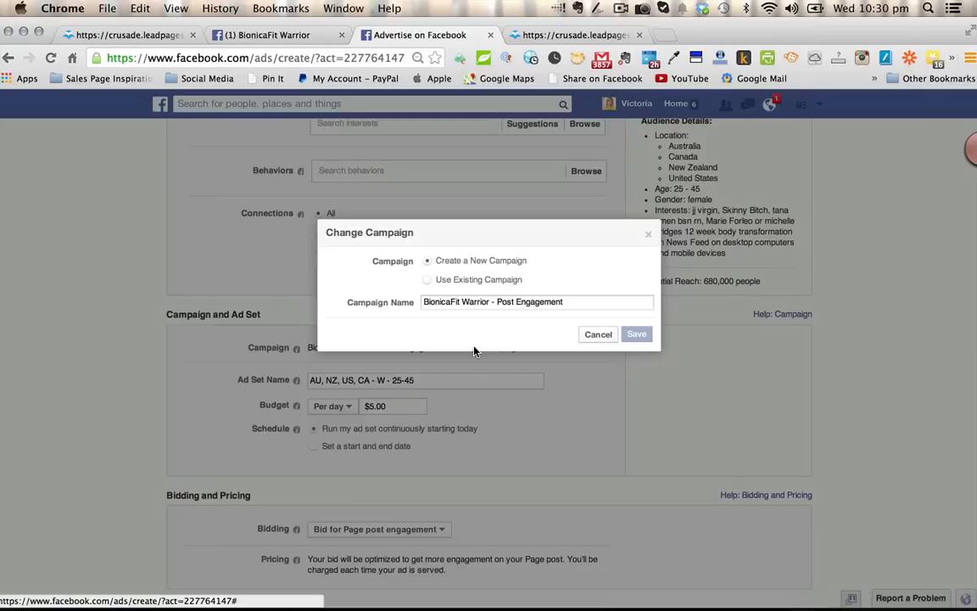
click(428, 280)
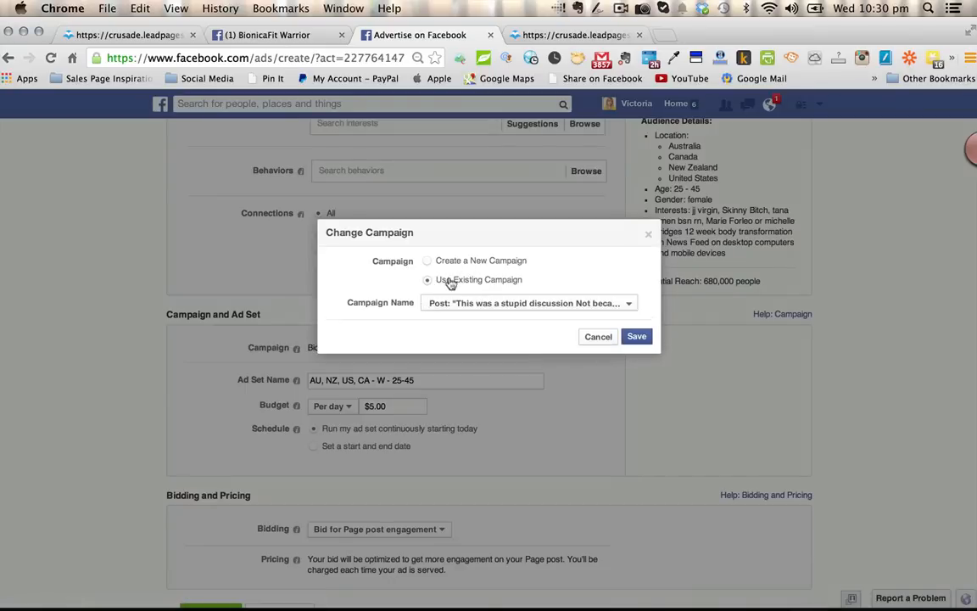
click(566, 306)
click(537, 240)
click(429, 262)
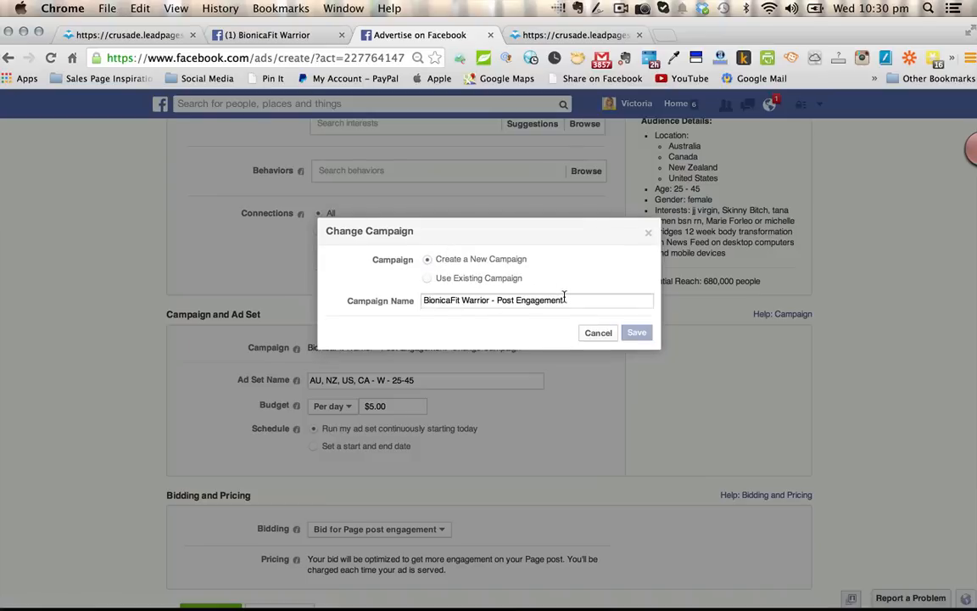
- Name the new campaign June Webinar Round 3 and save the change
drag(566, 297, 418, 291)
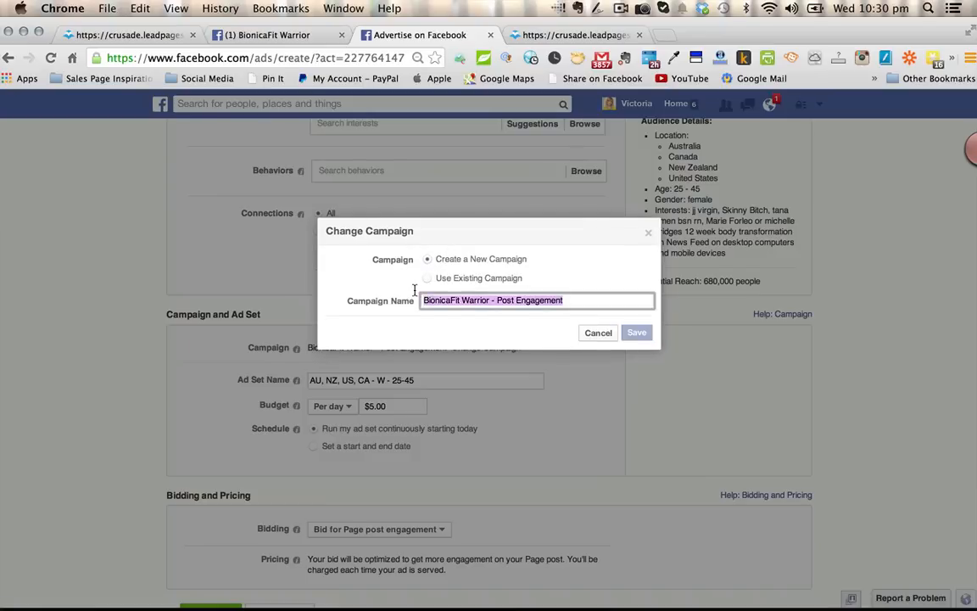
text(Ju)
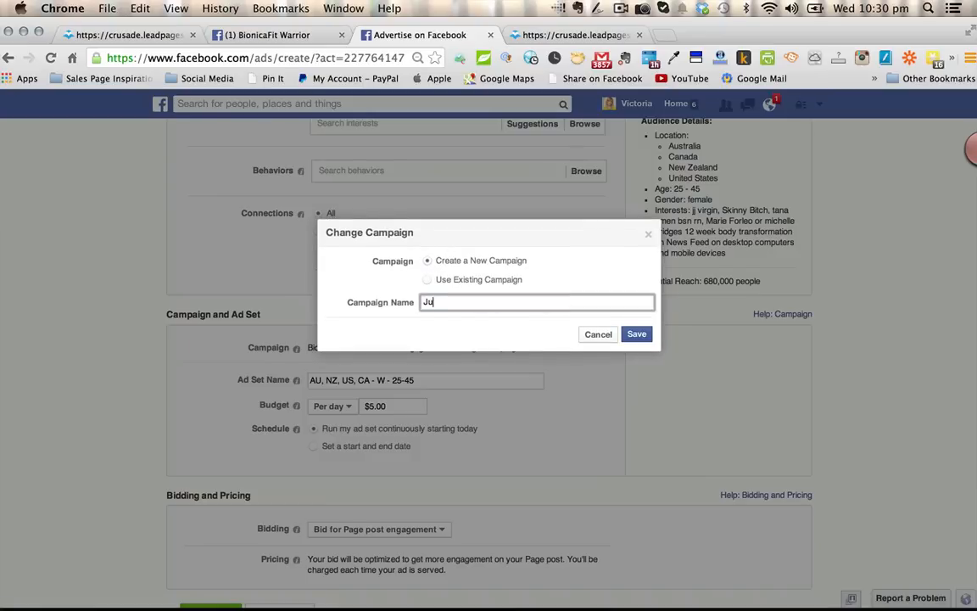
text(ne Webinar Round 3)
click(636, 334)
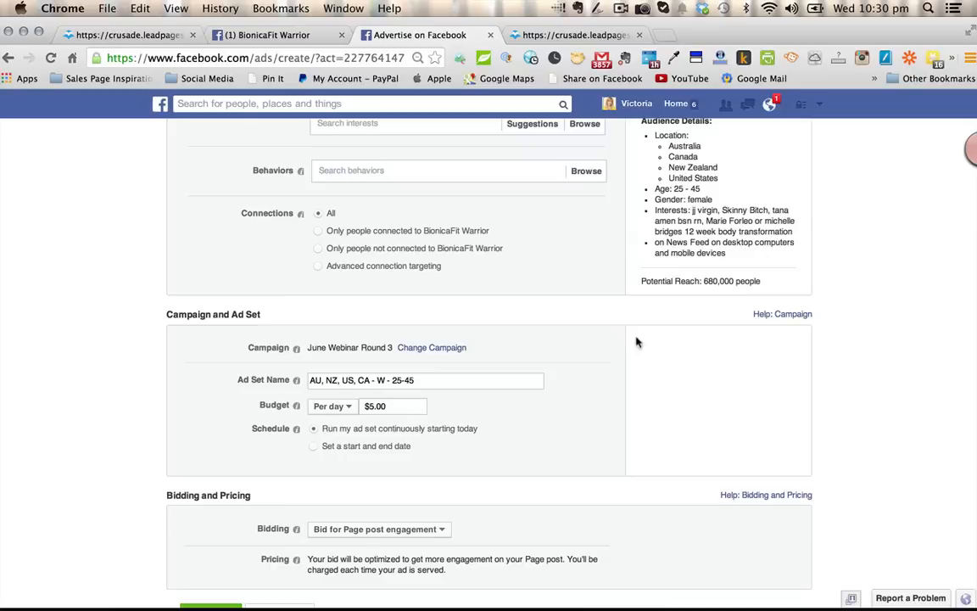
- Name the ad set Page Post Ad 1 and set its daily budget to $20.00
drag(437, 381, 285, 373)
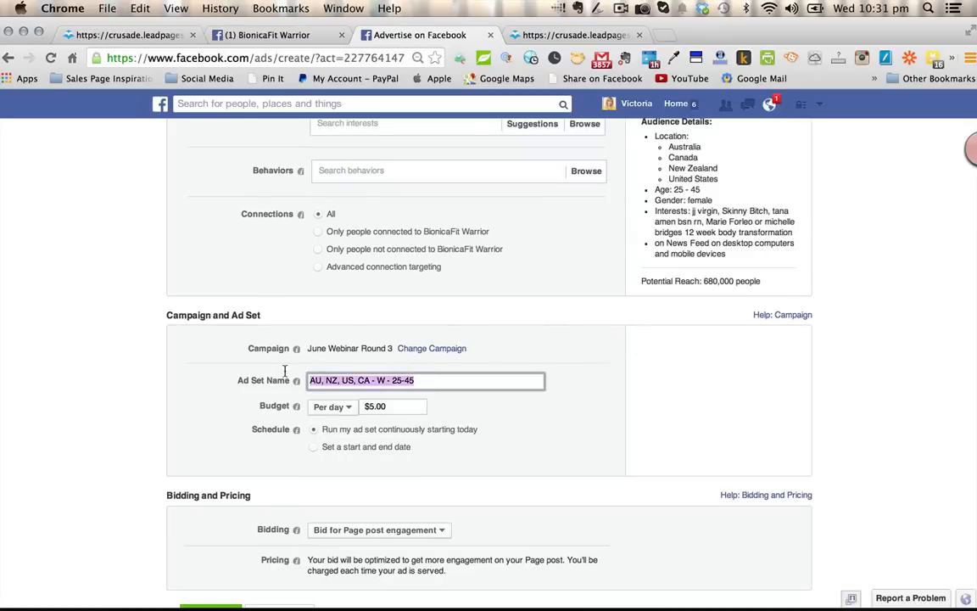
text(Page)
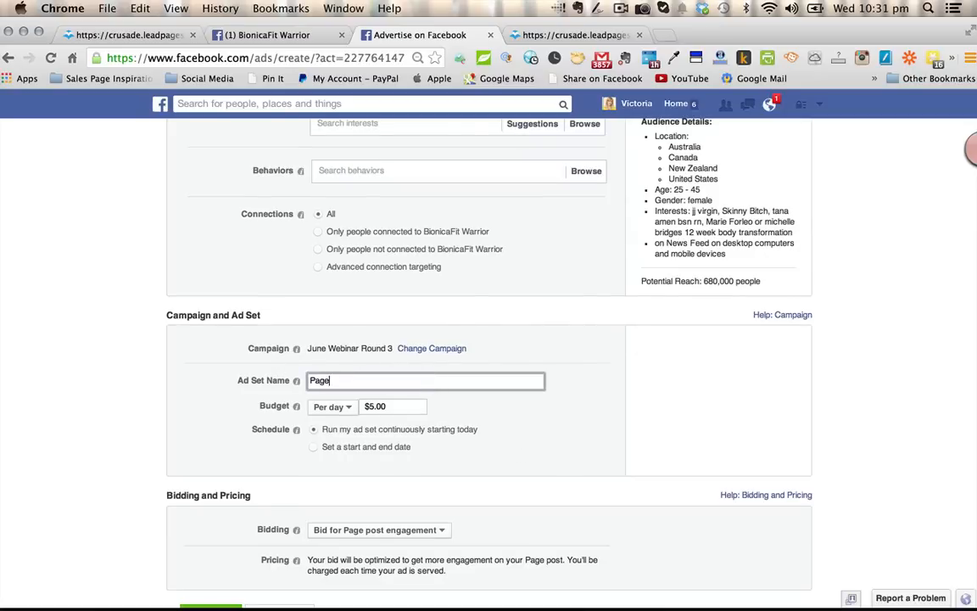
text( Post Ad 1)
click(373, 405)
key(BackSpace)
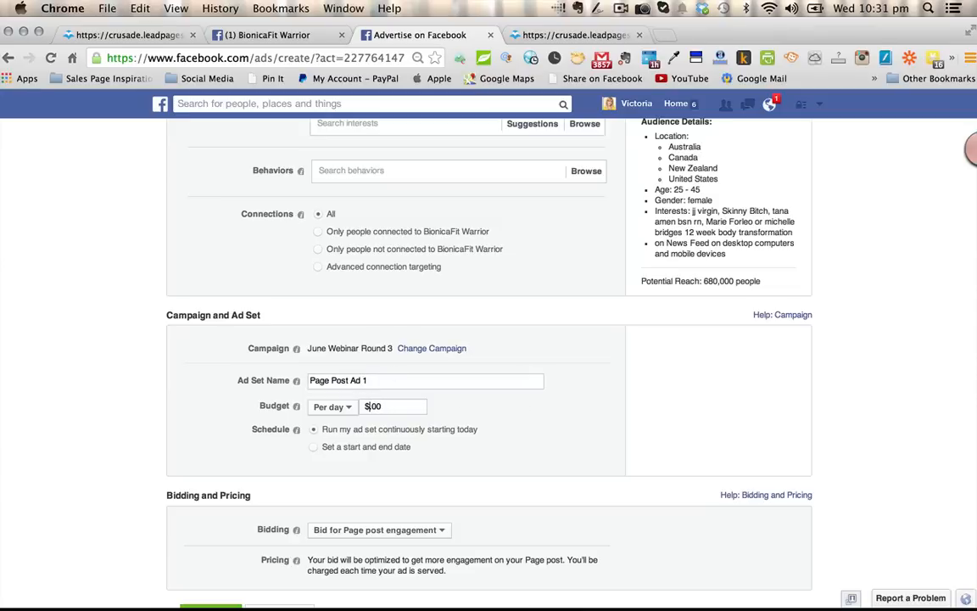
text(20.)
scroll(501, 414, down, 3)
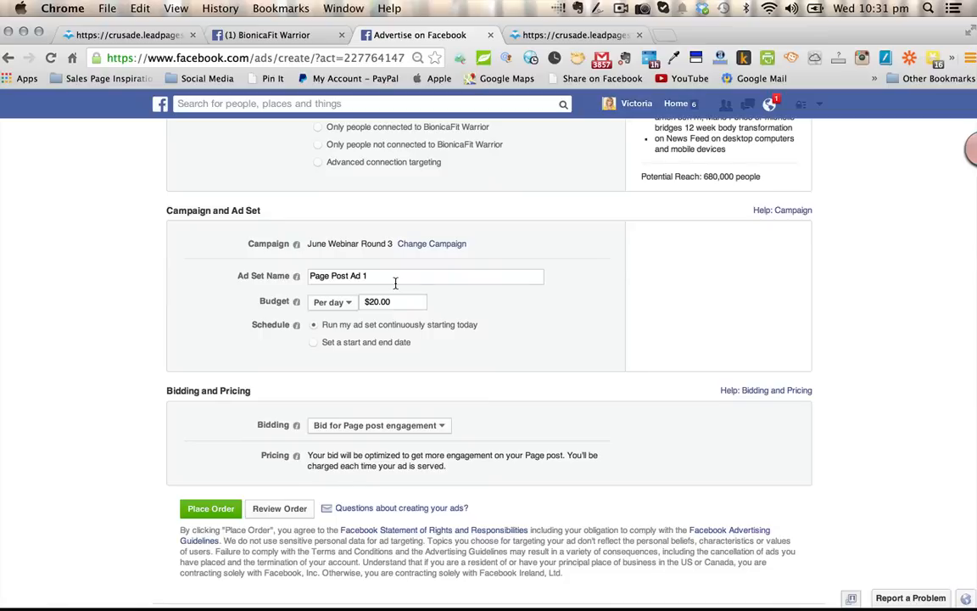
scroll(396, 283, down, 1)
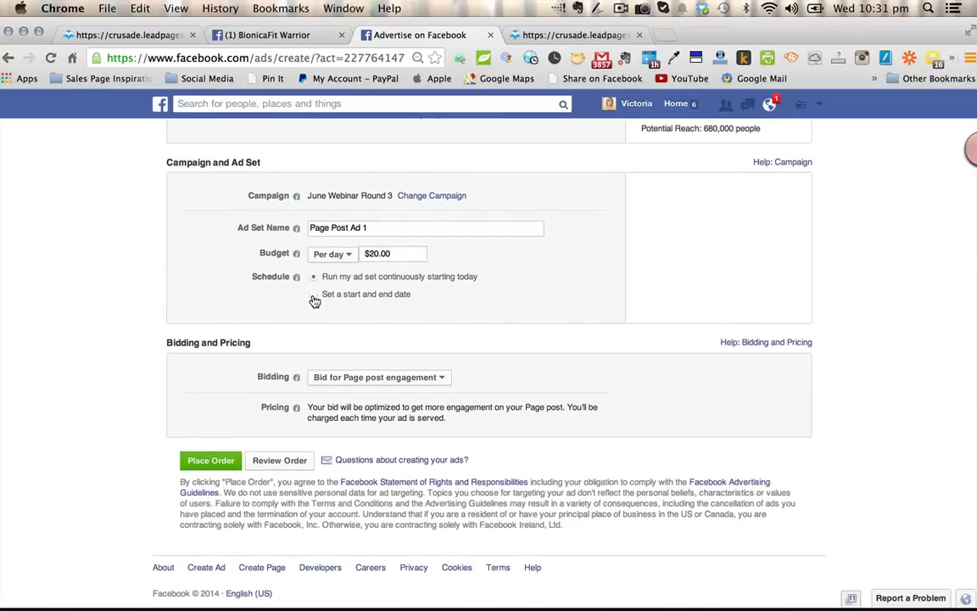
click(313, 297)
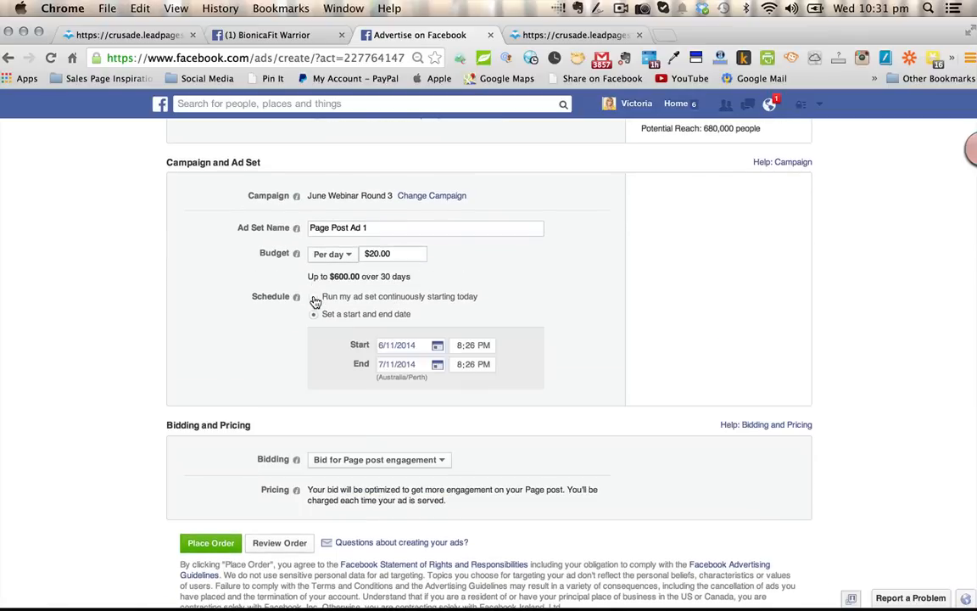
click(314, 298)
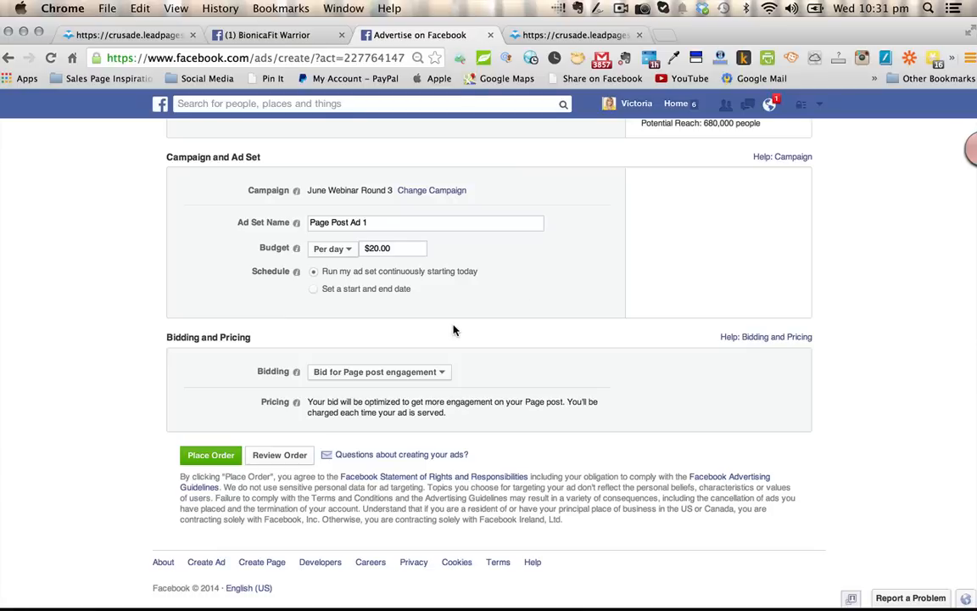
- Set the ad's bidding method to Bid for clicks
click(443, 374)
click(347, 407)
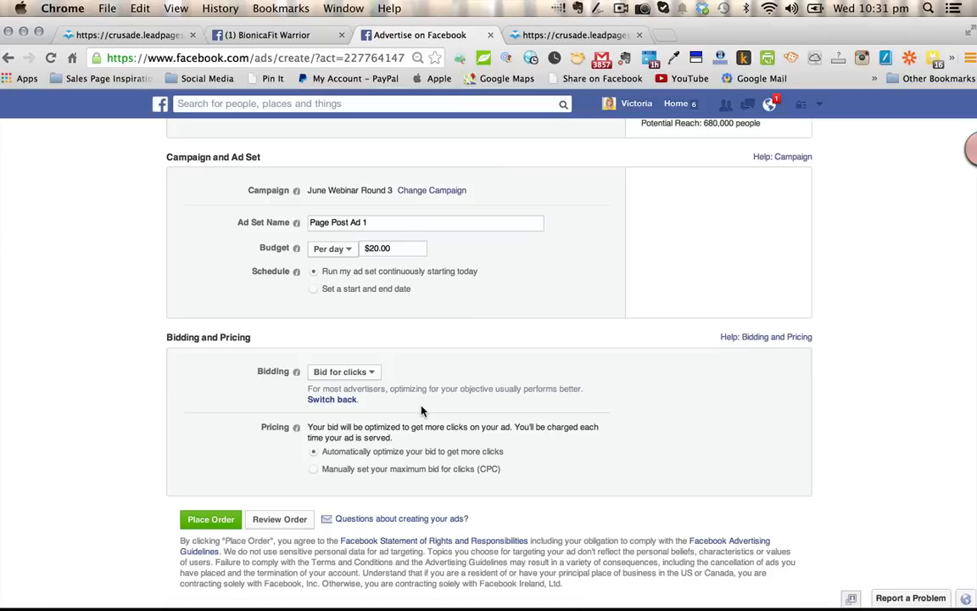
click(370, 373)
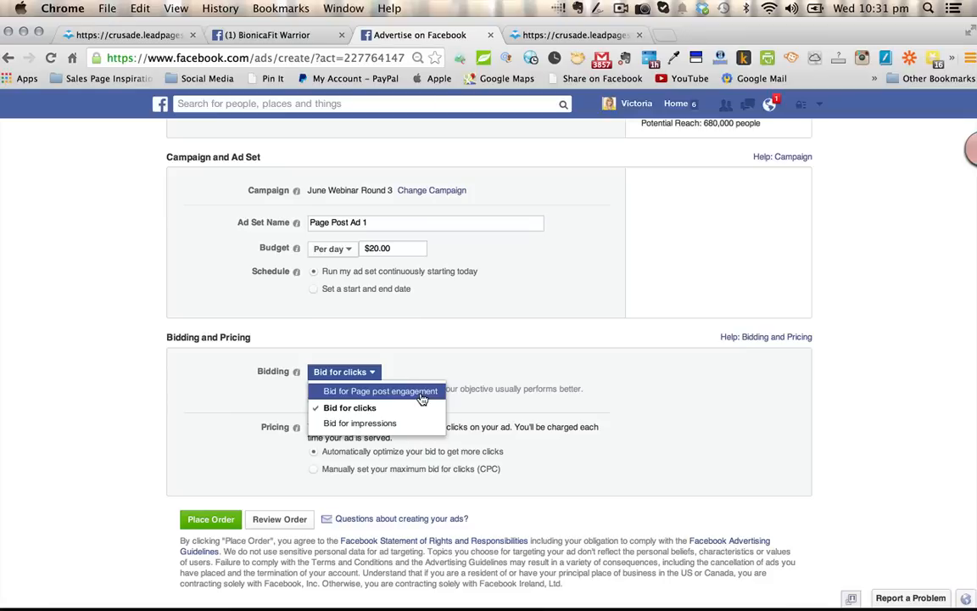
click(417, 407)
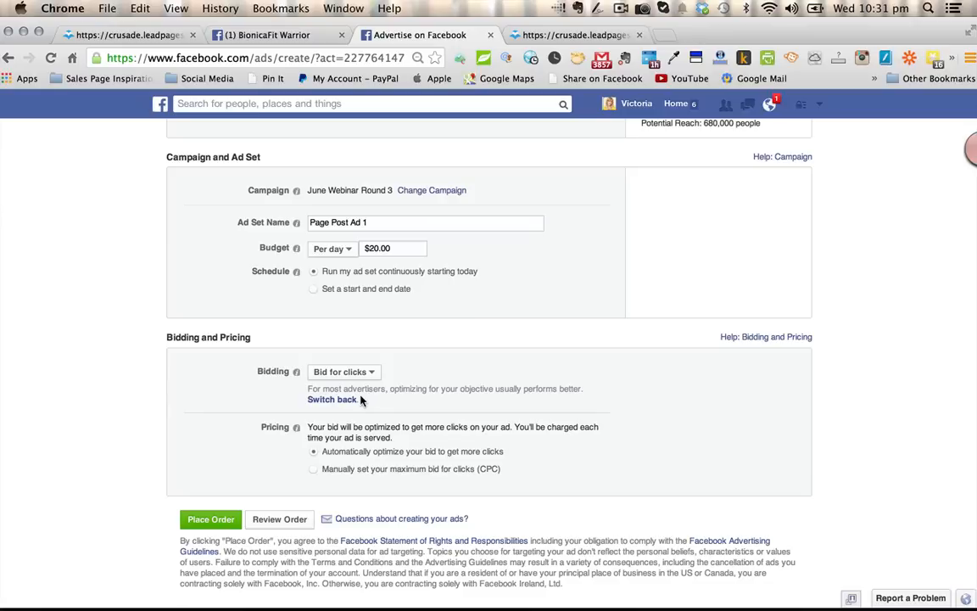
- Choose a manual maximum bid for clicks (CPC) and set it to $0.56 per click
click(314, 469)
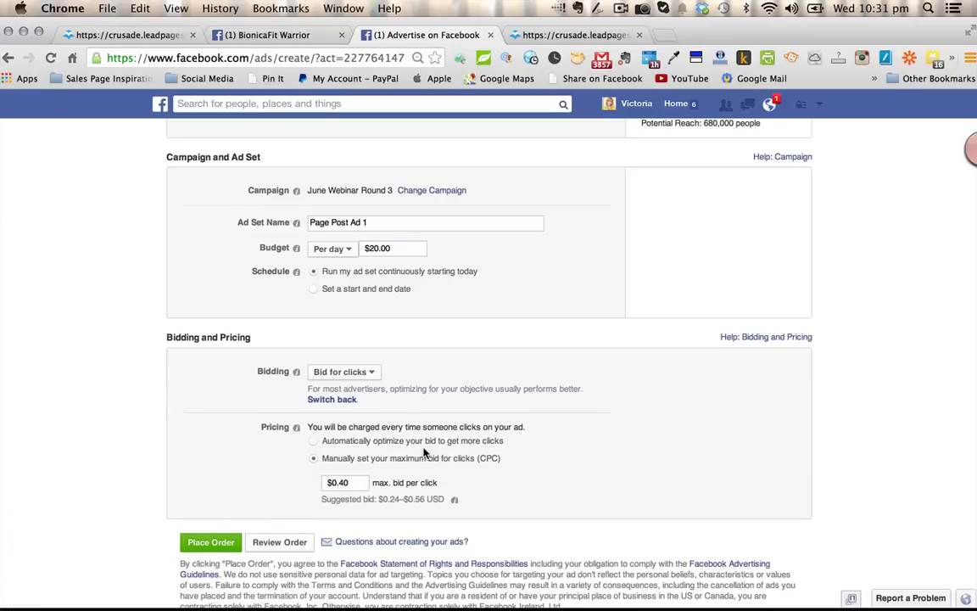
scroll(423, 458, down, 3)
click(353, 397)
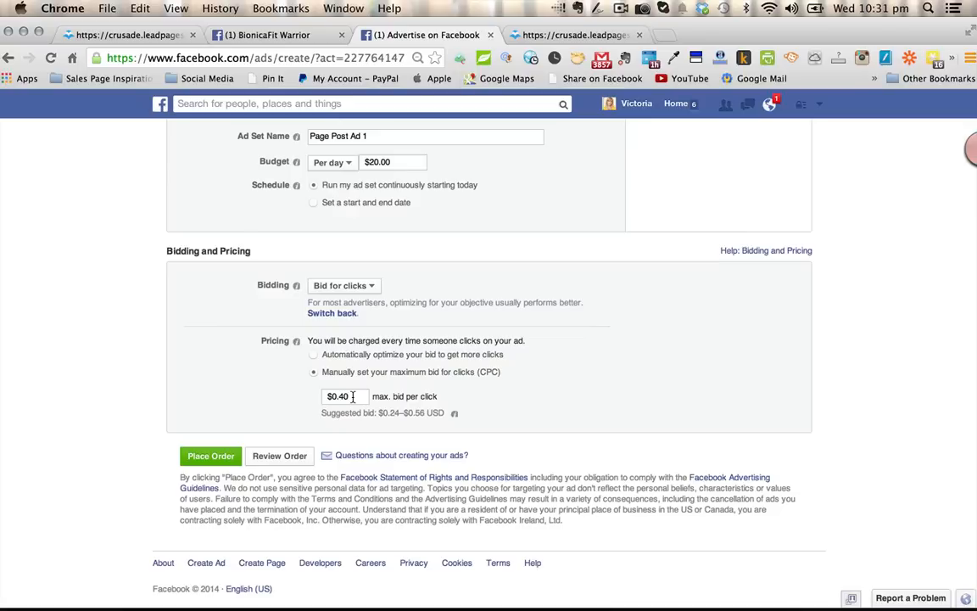
key(BackSpace)
key(BackSpace)
text(56)
scroll(544, 383, down, 1)
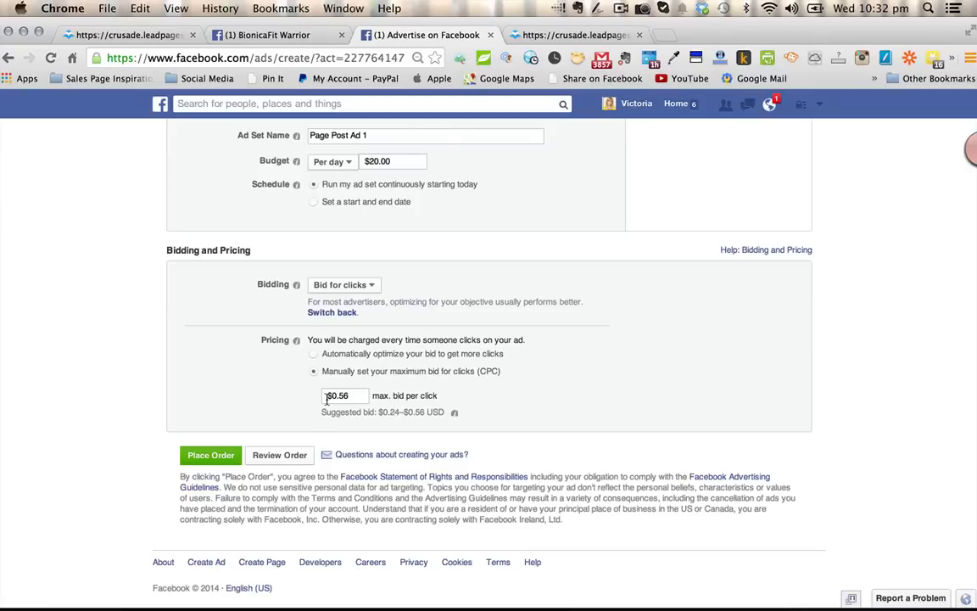
- Review the ad order and place it, and switch to the June 19 webinar landing page
click(274, 456)
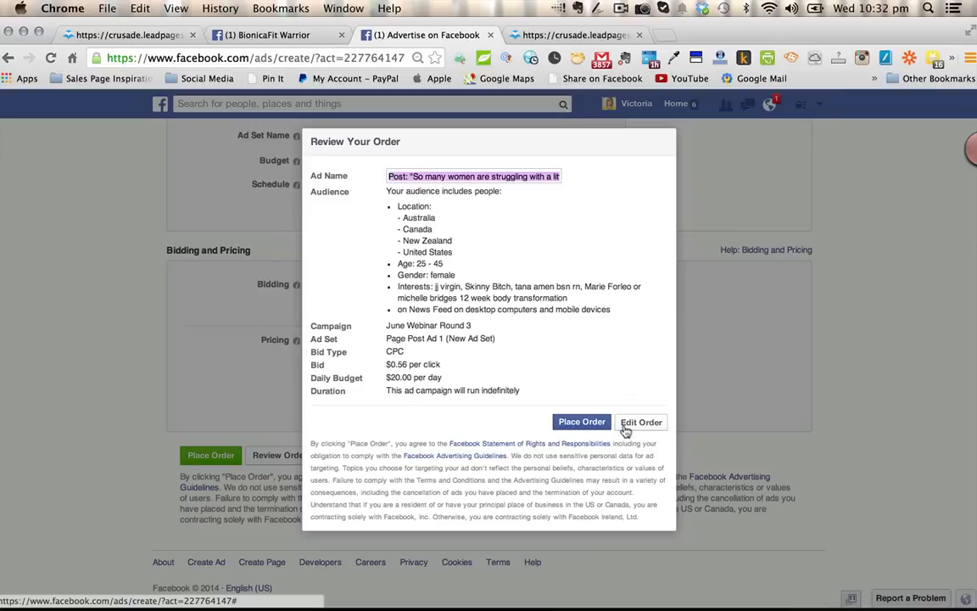
click(572, 423)
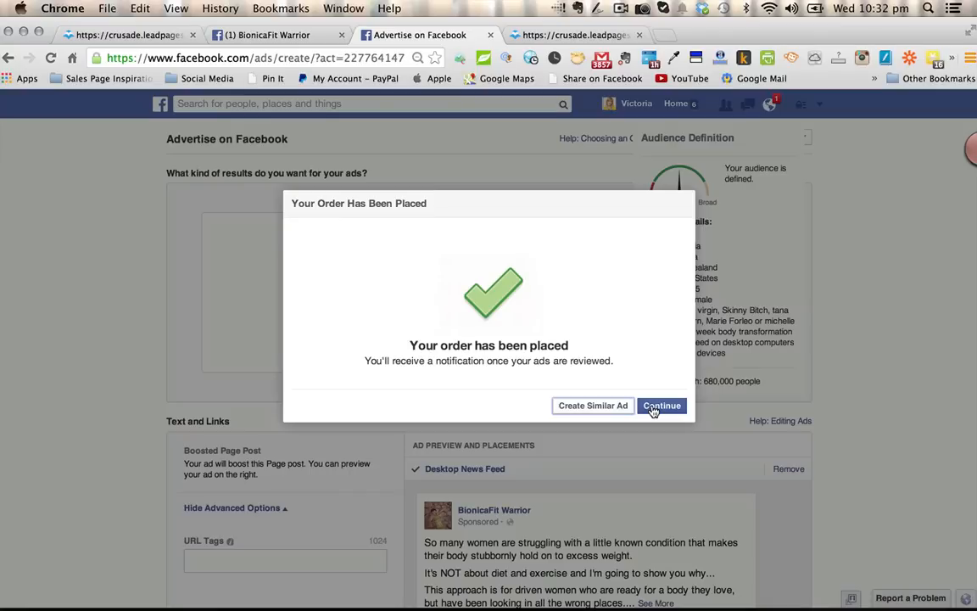
click(156, 36)
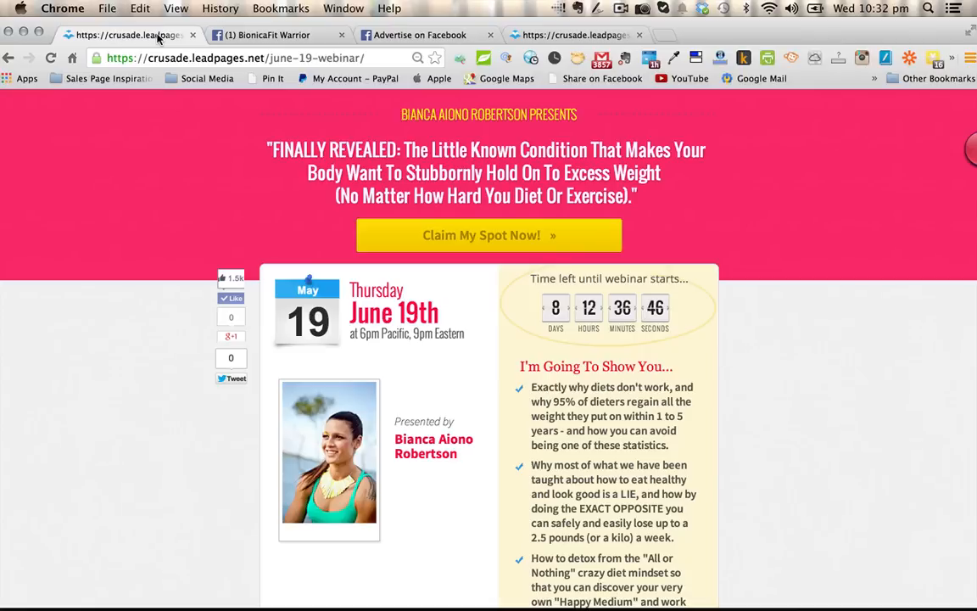